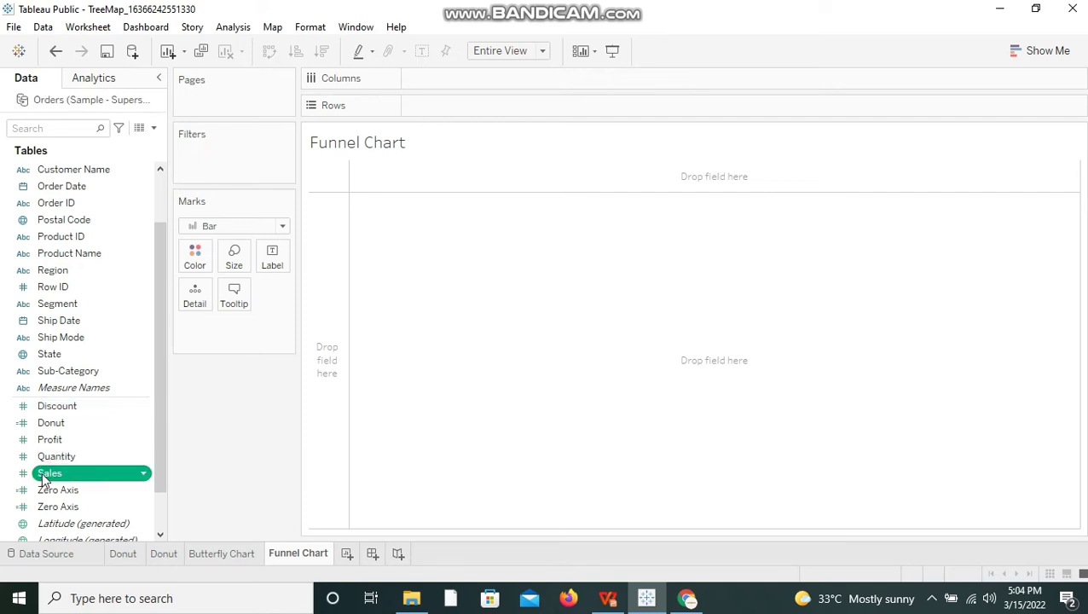
Build a stacked bar with Sales on rows, coloured by Region and sized by Sales
drag(44, 481, 430, 115)
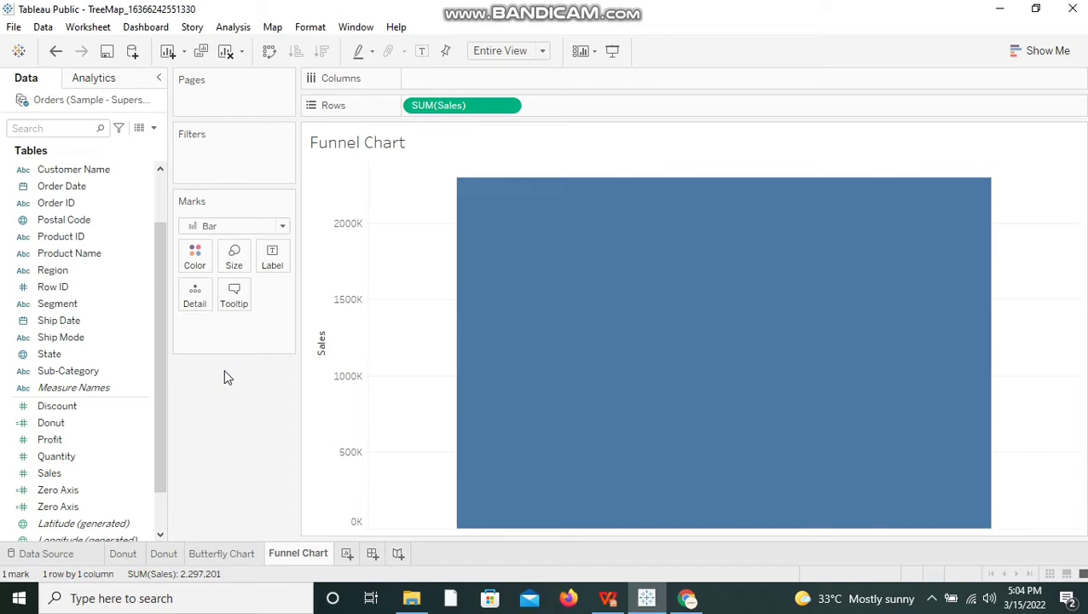
click(111, 272)
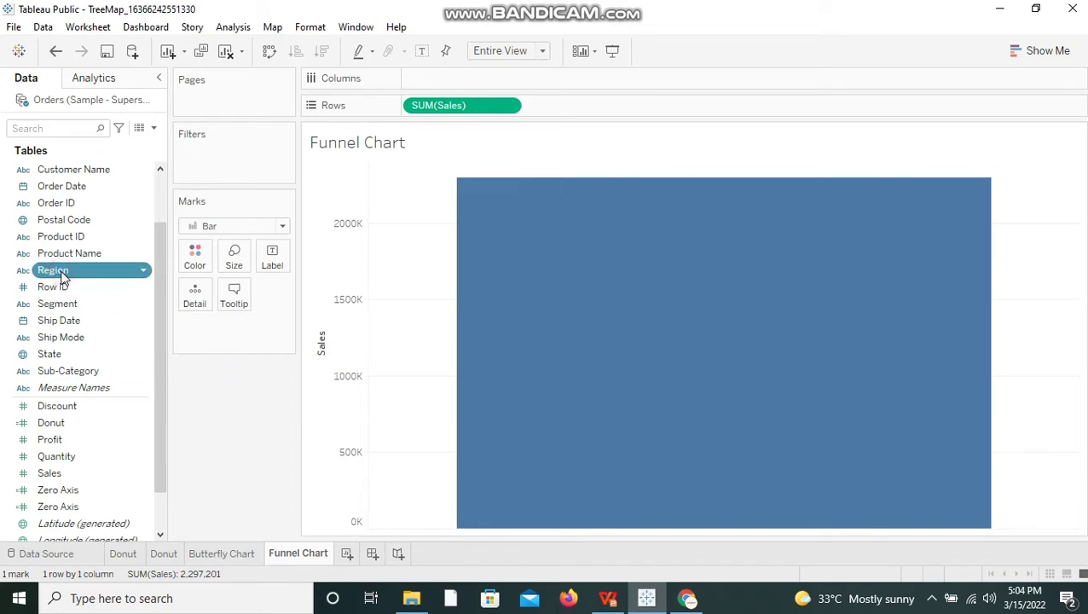
drag(61, 276, 192, 268)
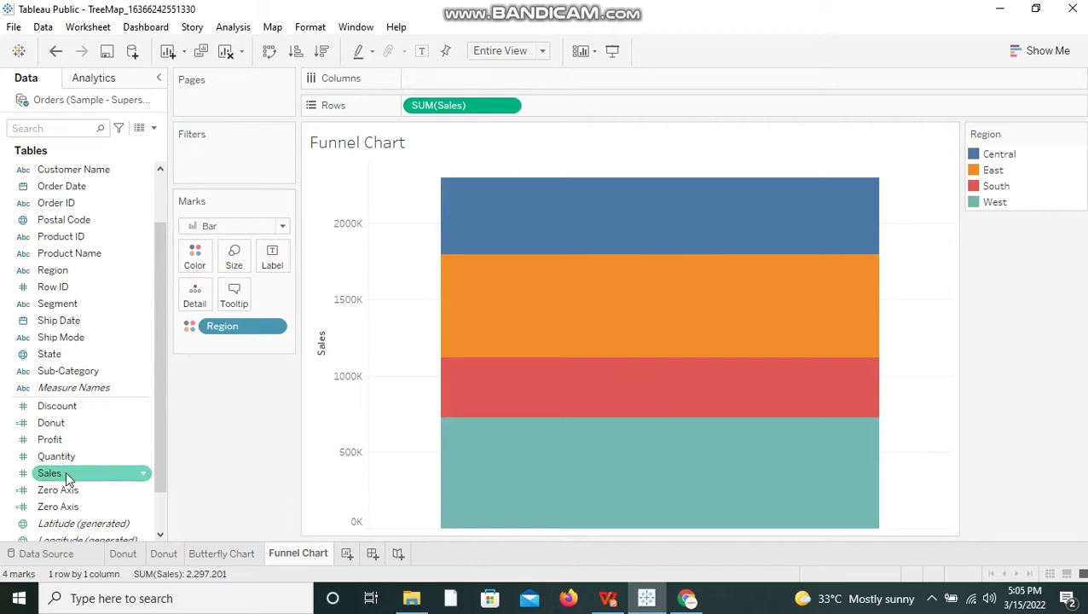
drag(65, 471, 239, 258)
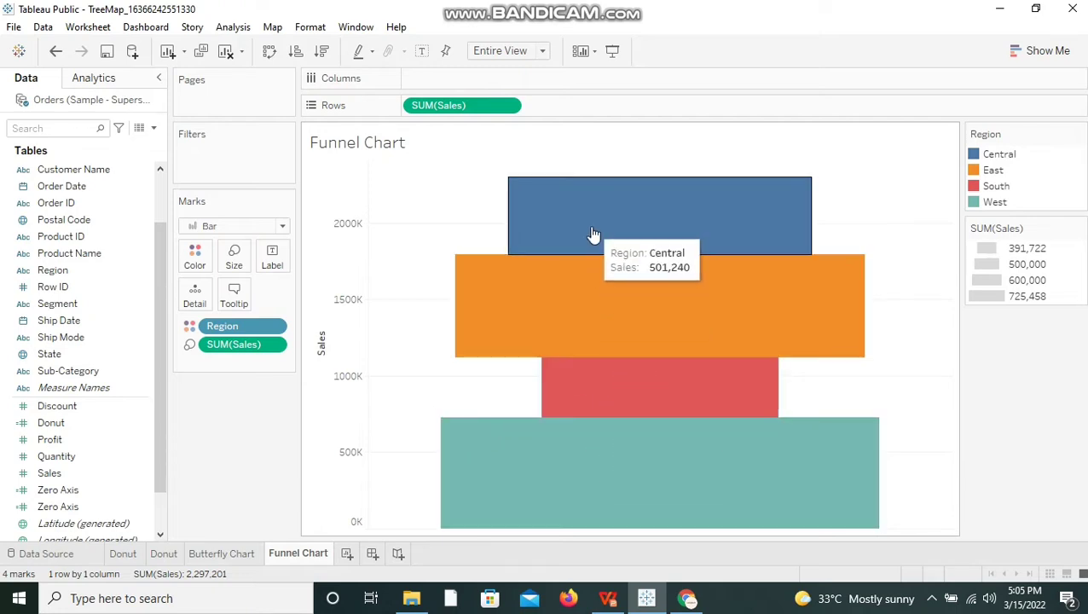
Sort the regions by Sales in descending order and label each segment with Region and Sales
click(322, 53)
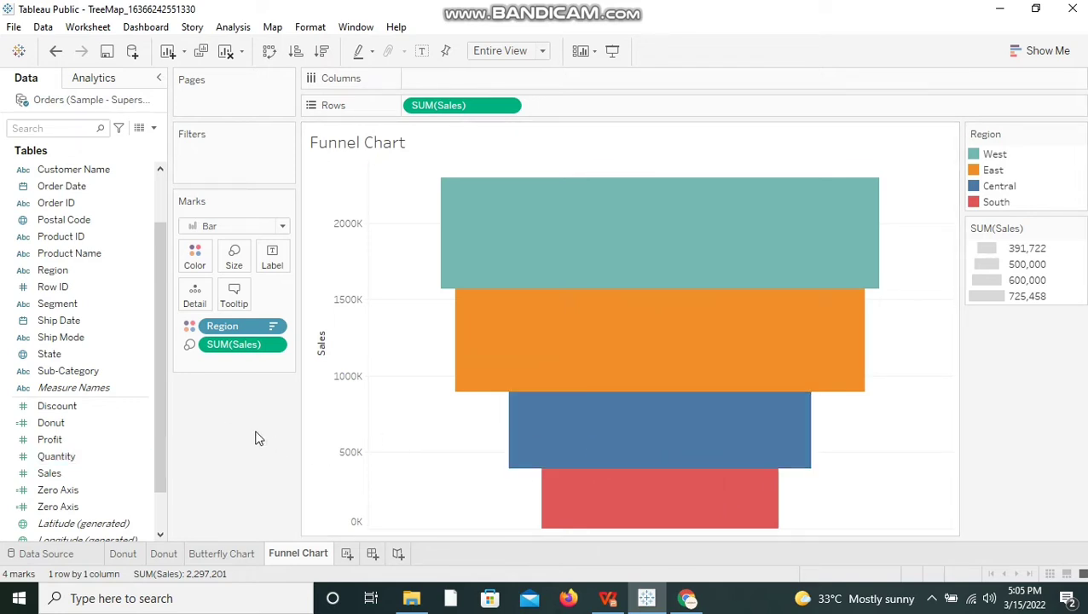
click(96, 255)
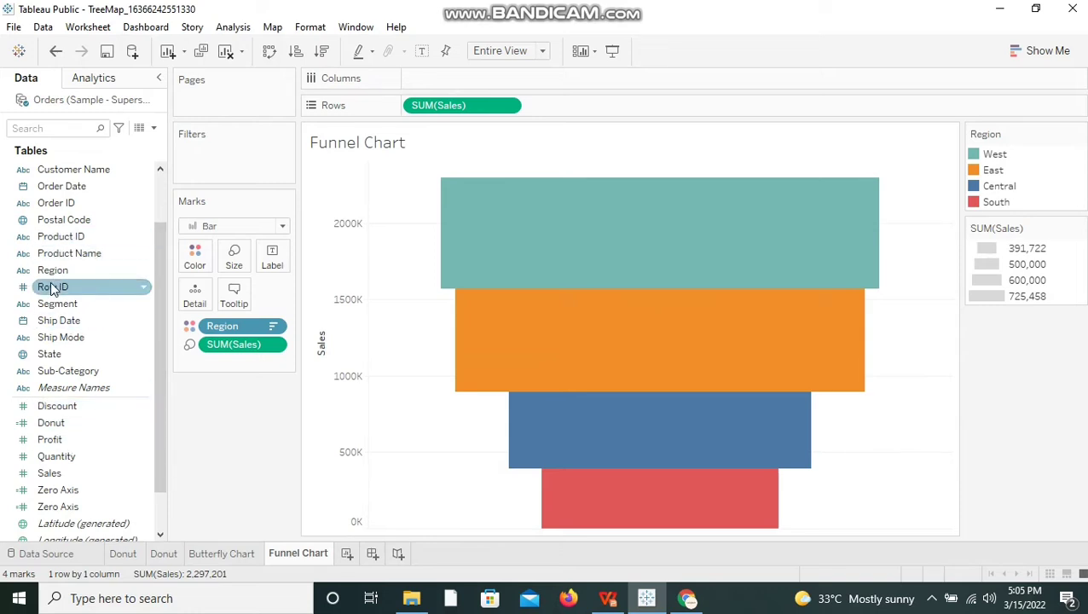
drag(53, 270, 274, 248)
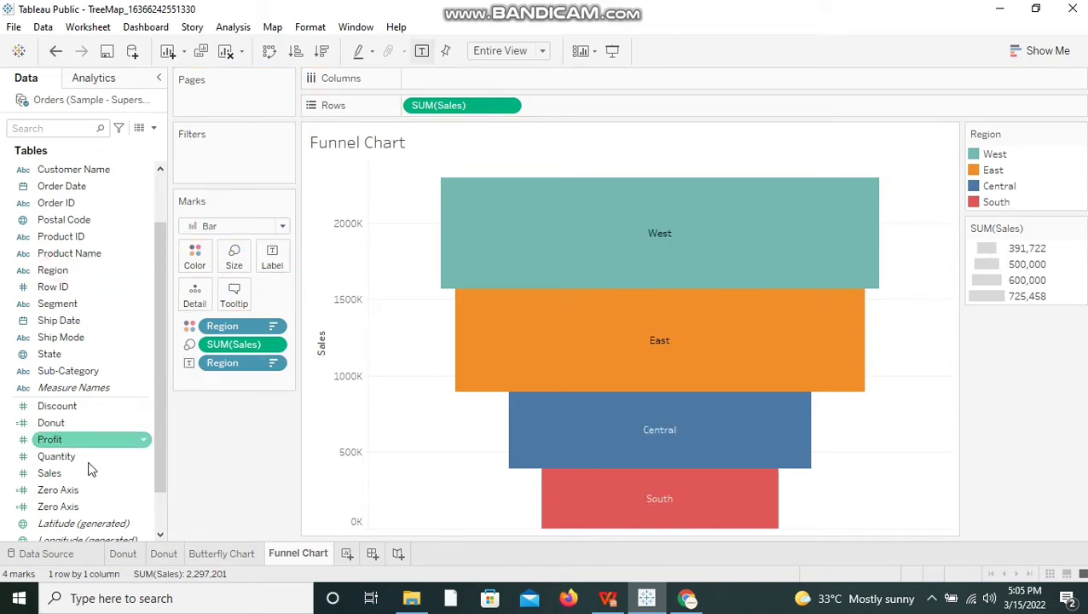
drag(74, 479, 274, 268)
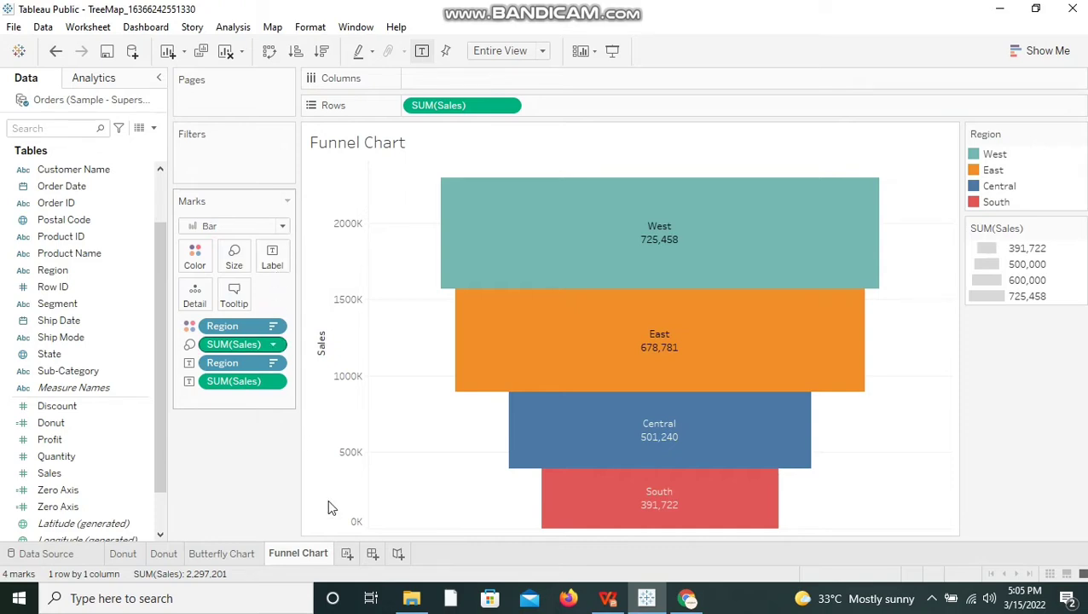
Duplicate the Funnel Chart sheet and remove Sales from the copy's rows
right_click(312, 555)
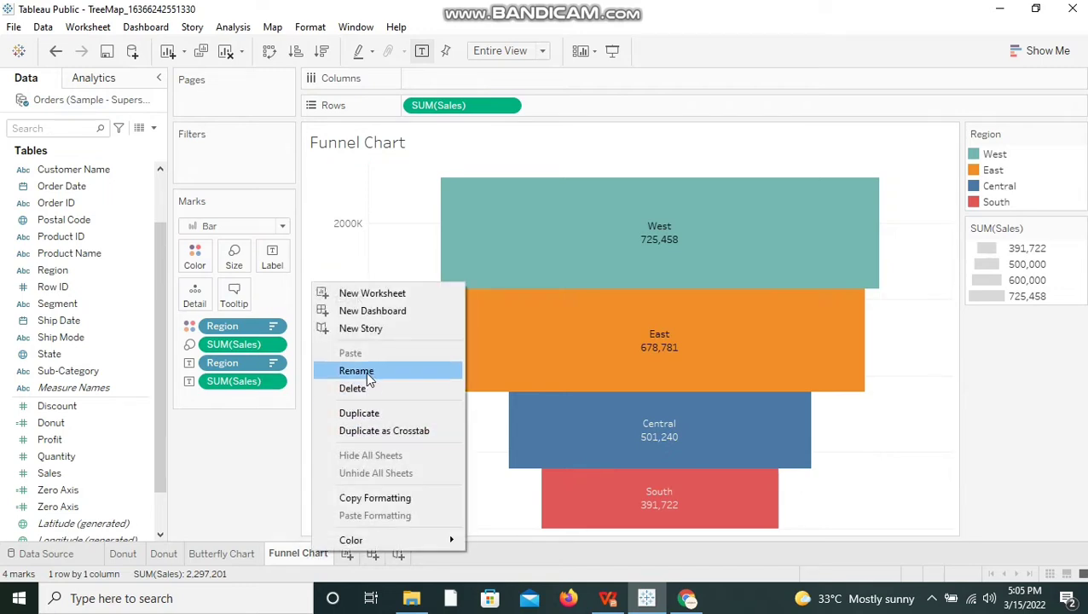
click(361, 415)
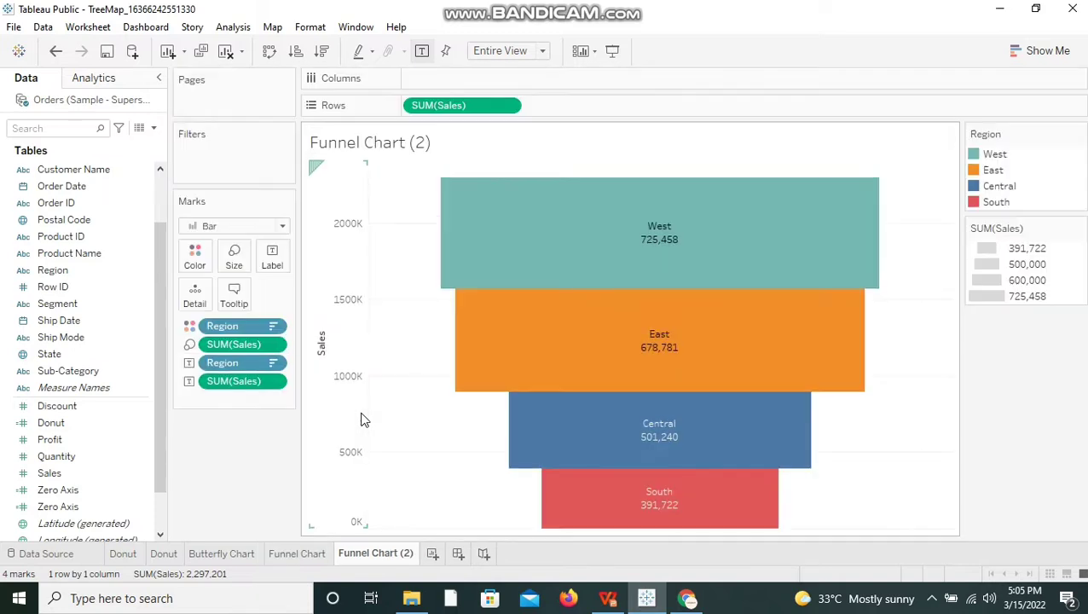
right_click(450, 106)
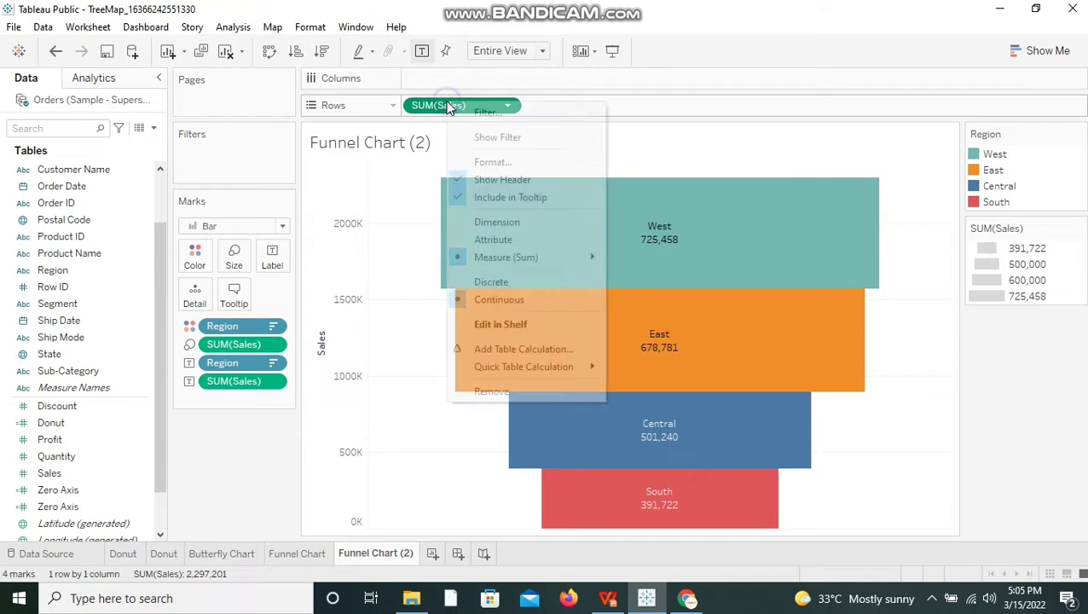
click(490, 392)
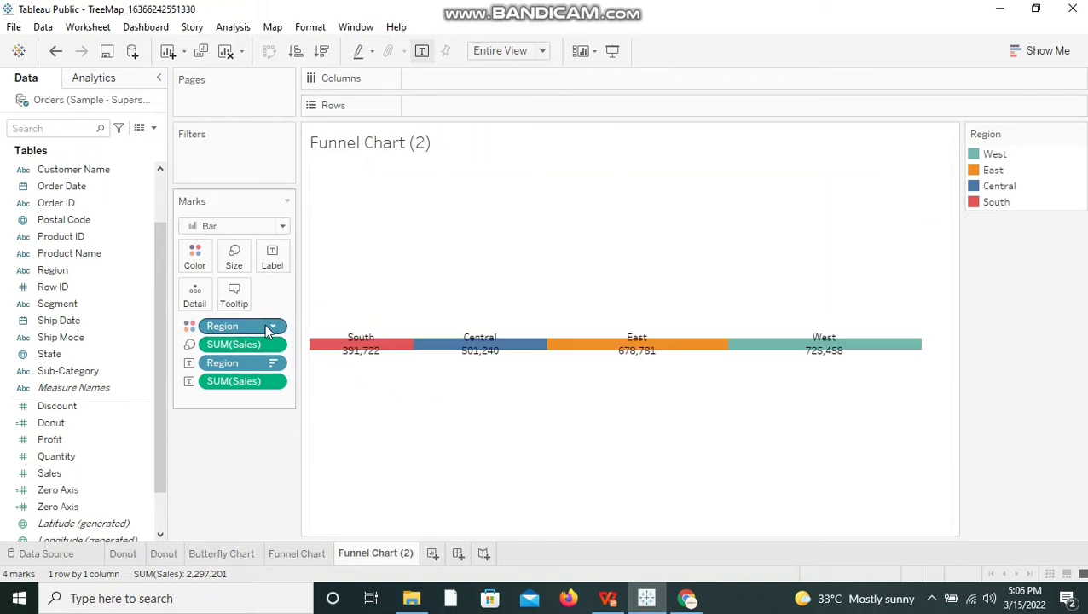
Remove every Region and Sales field from the duplicated sheet's marks so the sheet is empty
right_click(265, 324)
click(312, 593)
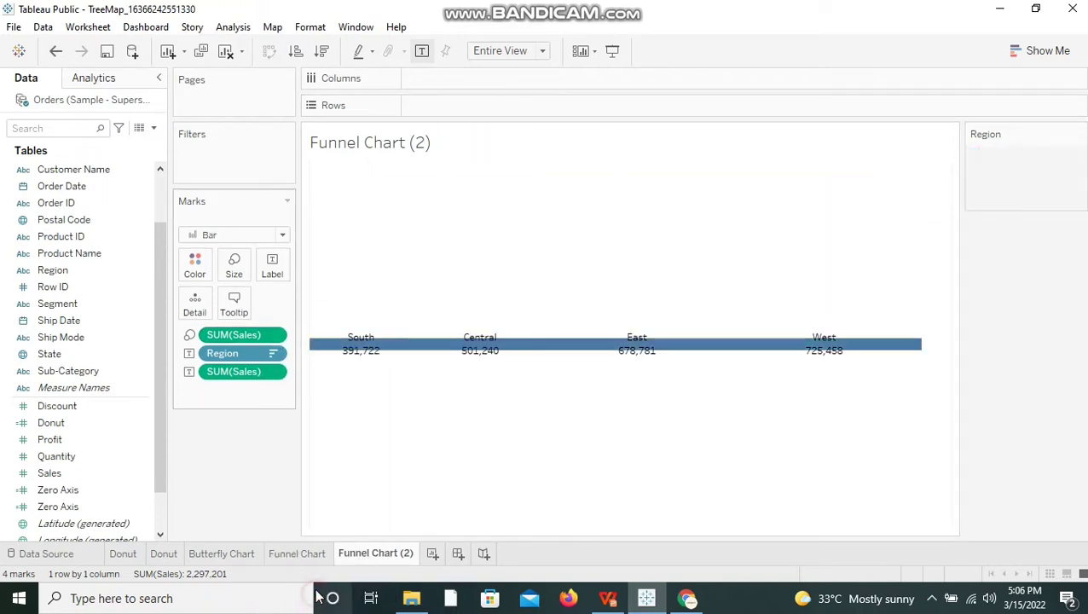
right_click(247, 327)
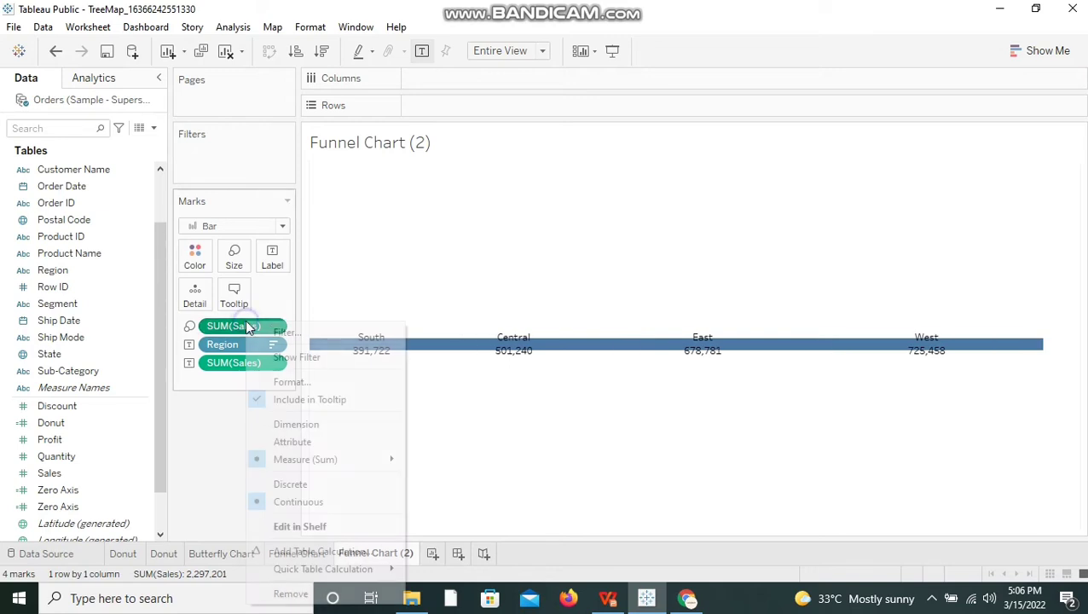
click(300, 596)
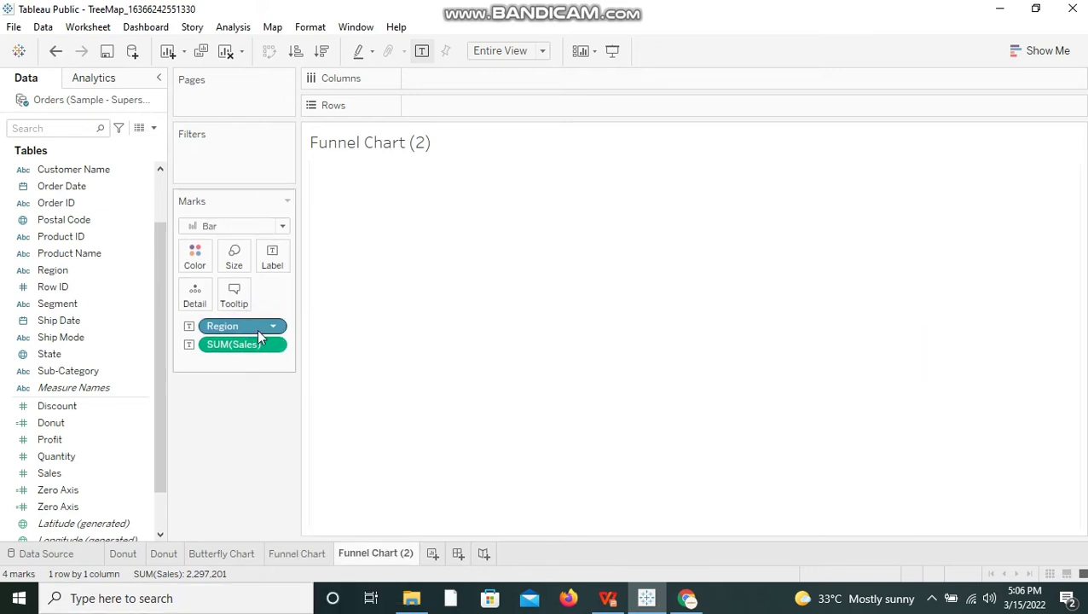
right_click(258, 332)
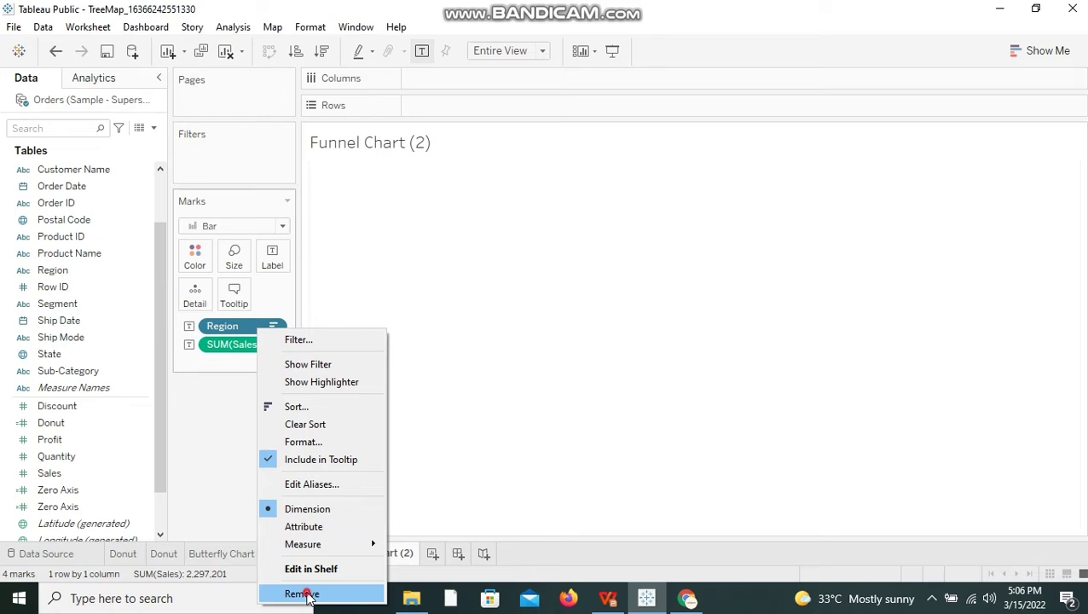
click(306, 592)
right_click(258, 332)
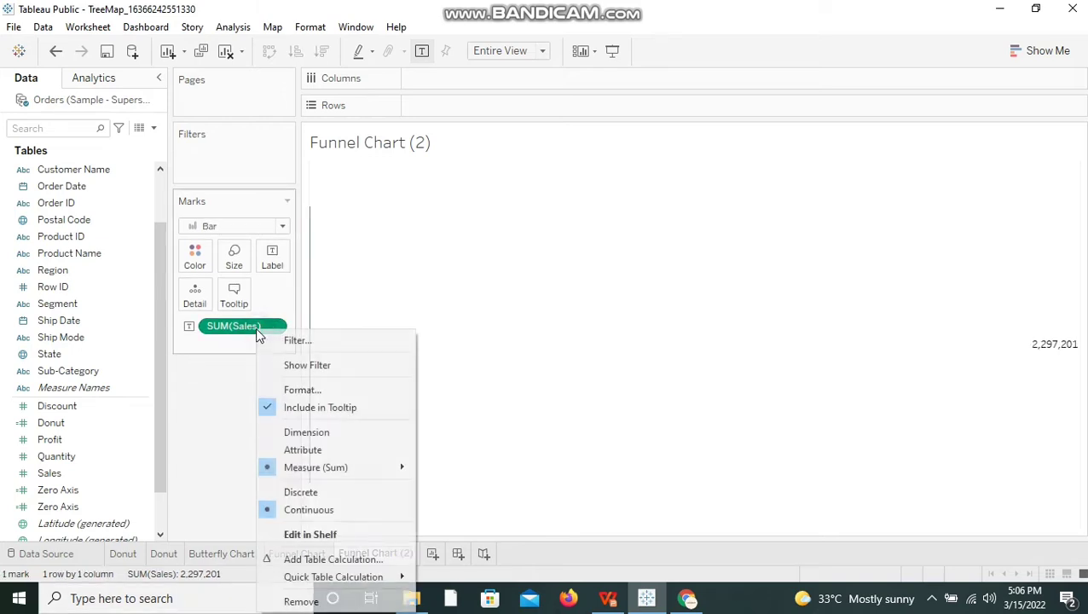
click(301, 602)
click(288, 600)
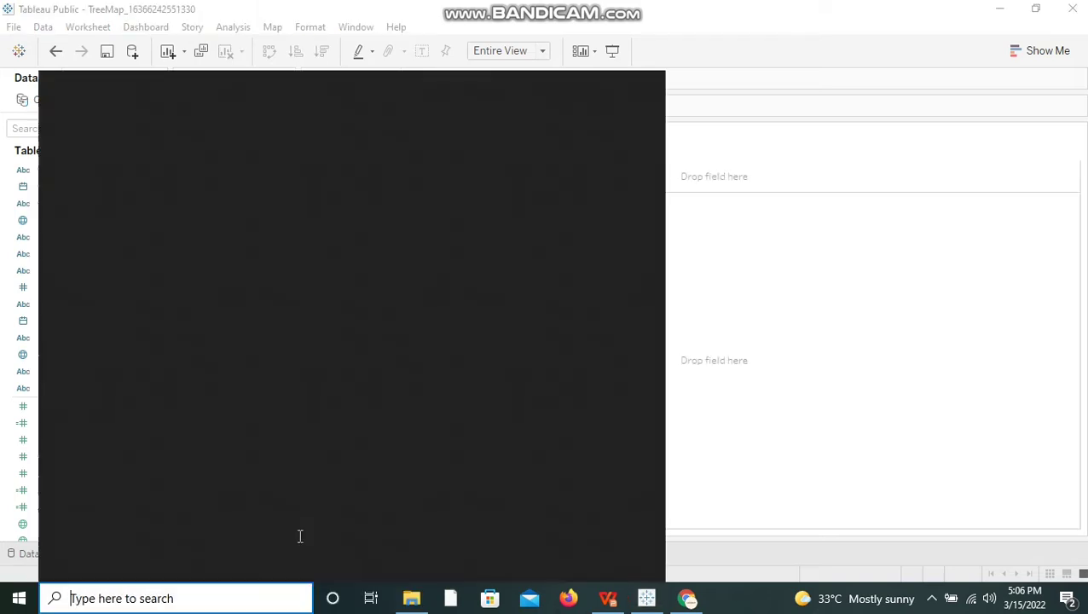
click(859, 286)
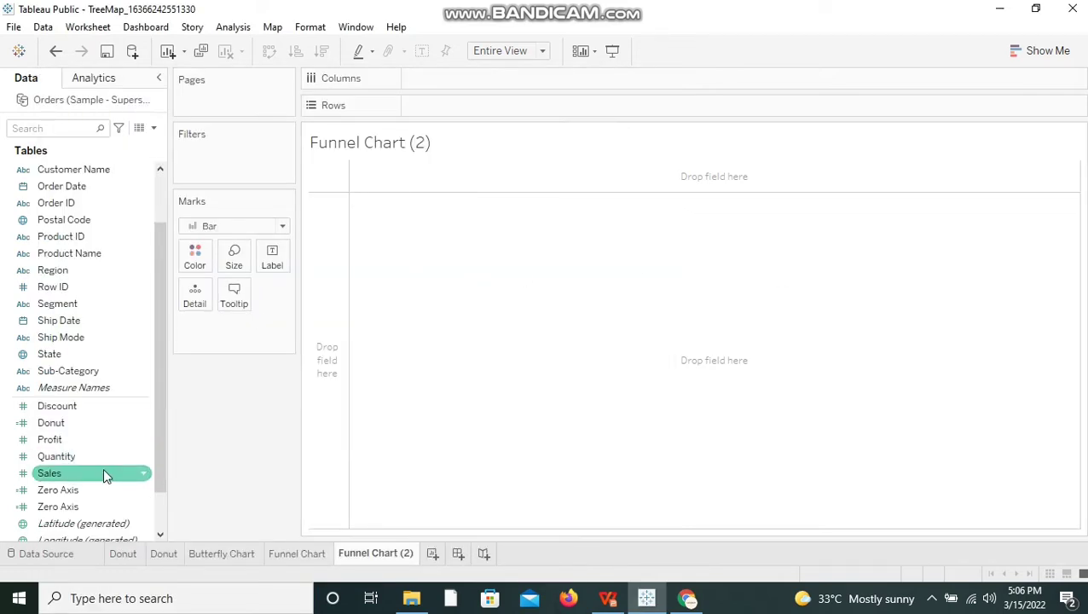
Build a horizontal bar chart with Sales on columns and Region on rows
mouse_move(103, 472)
mouse_down()
mouse_move(223, 384)
mouse_move(369, 311)
mouse_move(503, 137)
mouse_move(498, 112)
mouse_up()
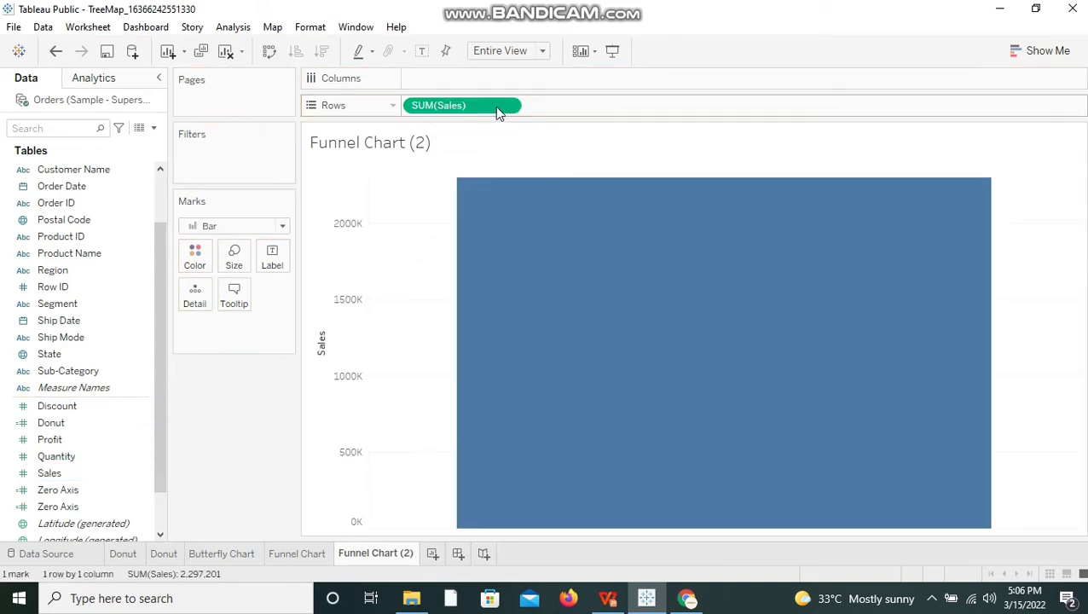
click(76, 406)
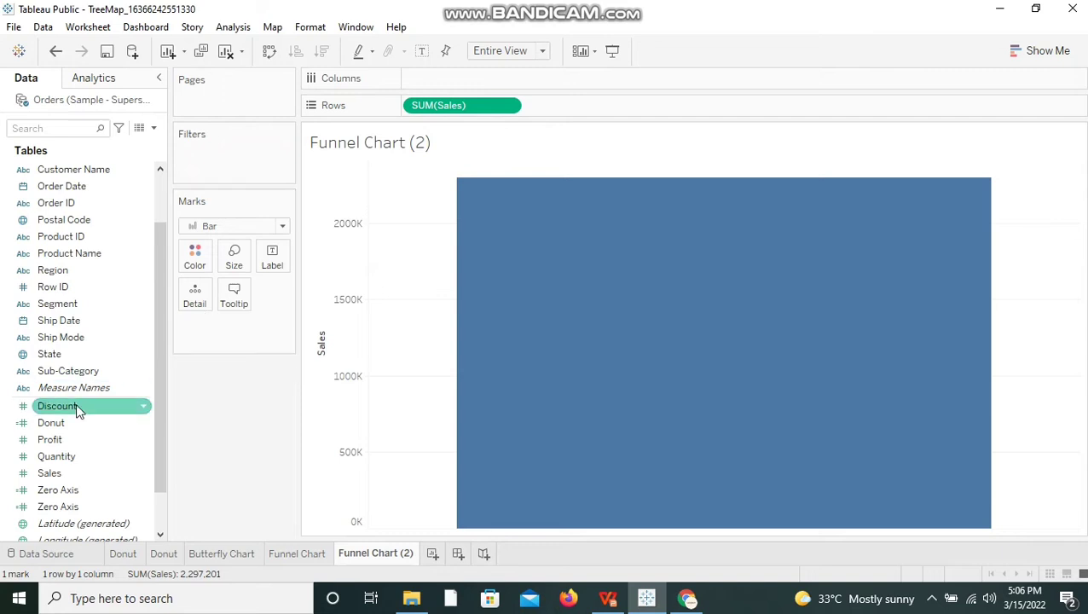
click(95, 269)
drag(92, 268, 455, 76)
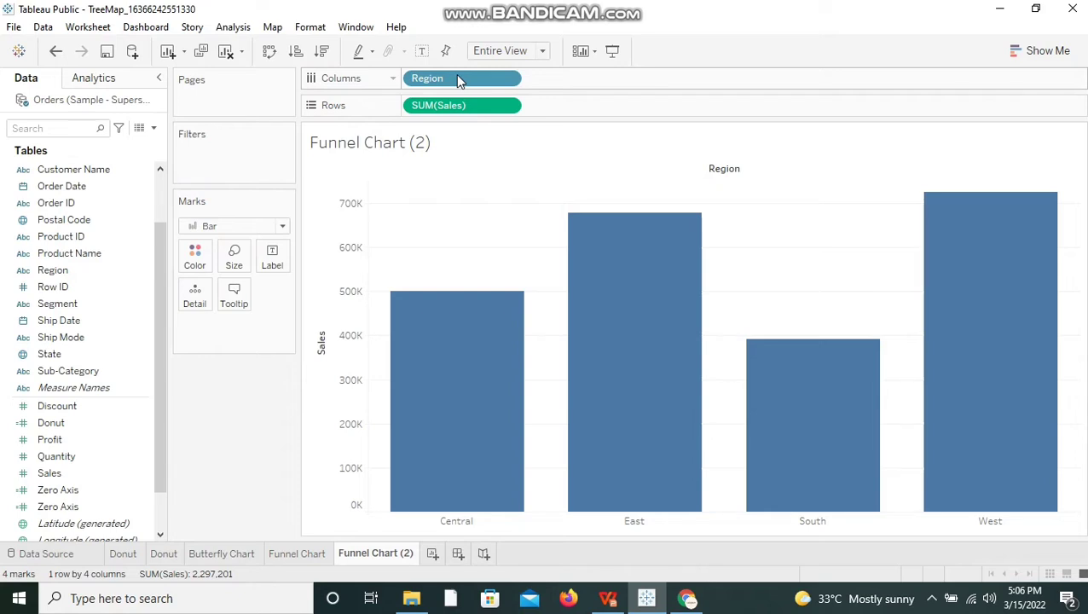
drag(455, 74, 494, 75)
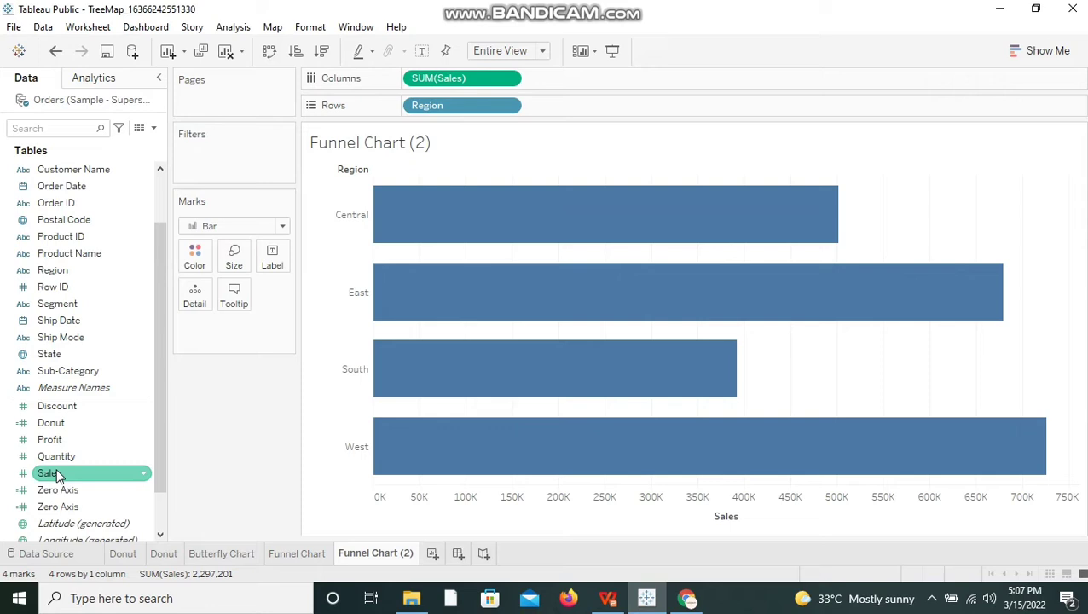
Add a second Sales measure to the columns and sort the regions by Sales in descending order
drag(56, 476, 583, 78)
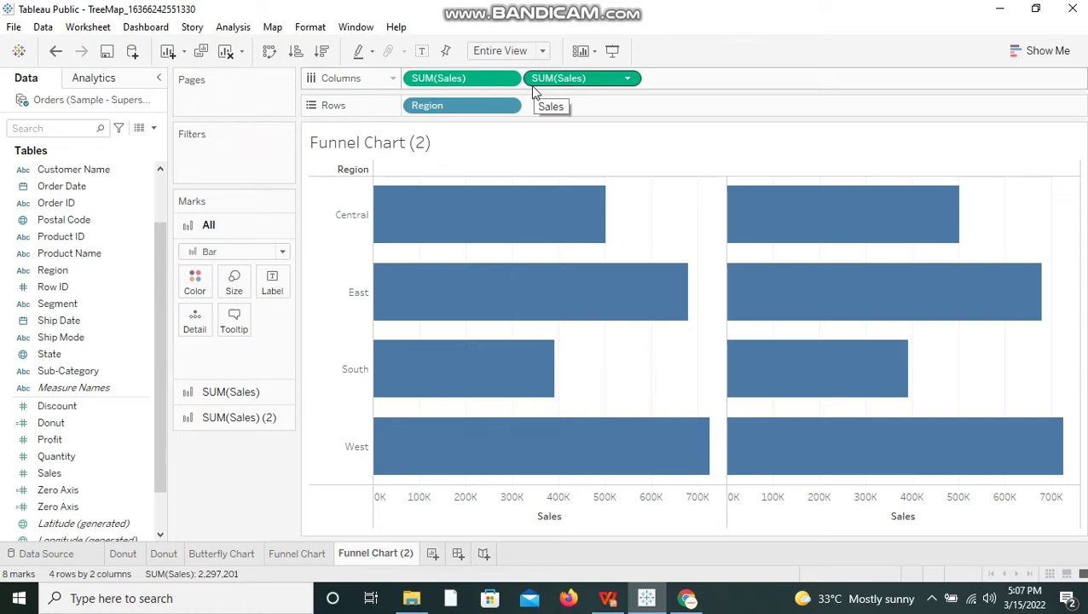
click(322, 51)
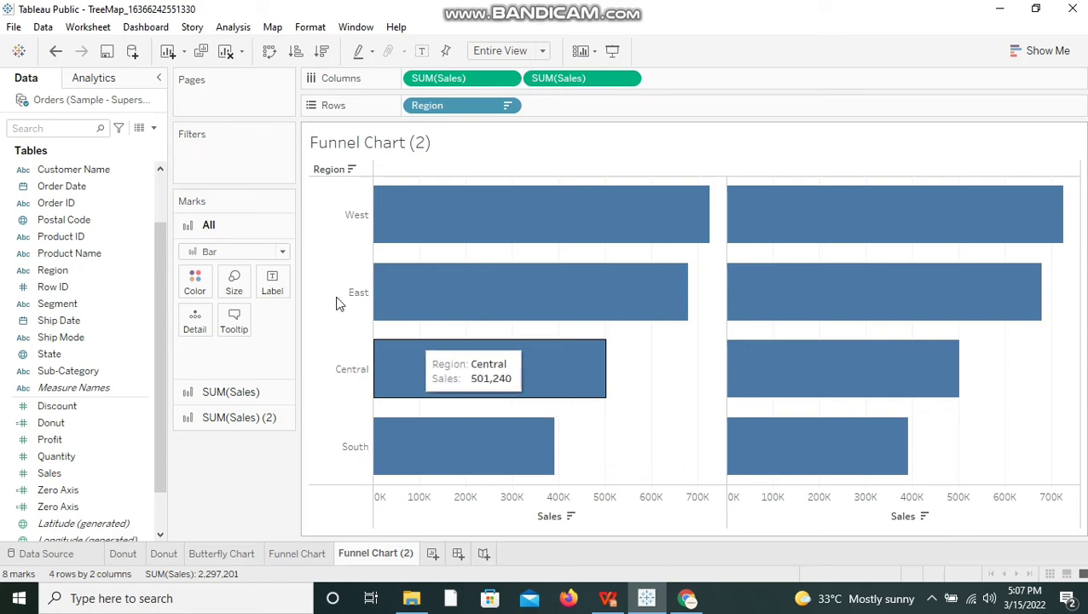
Change the mark type to Area for both Sales charts together
click(265, 253)
click(248, 226)
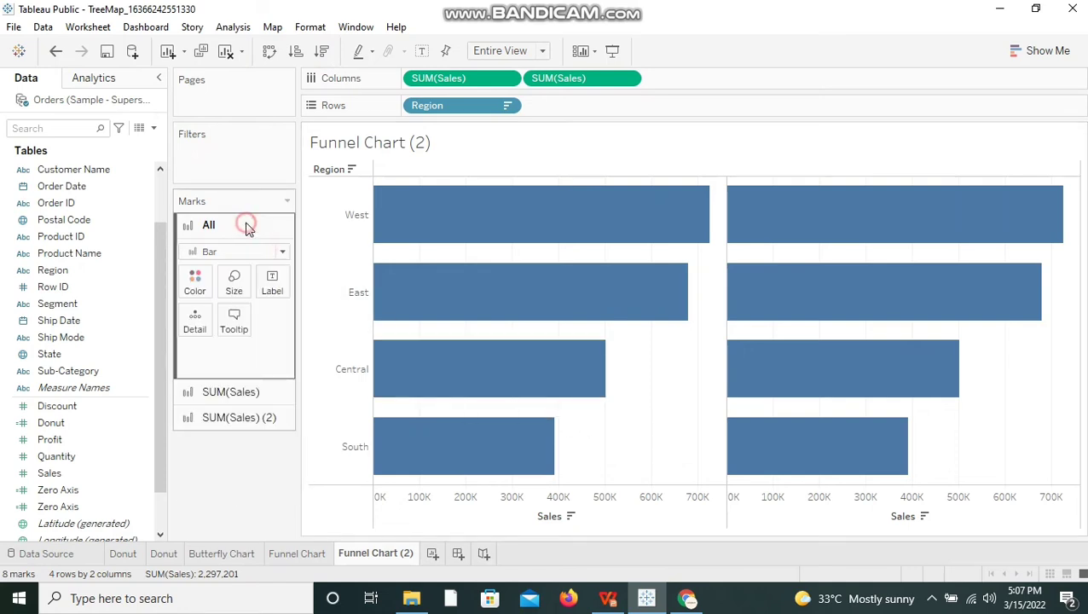
click(229, 256)
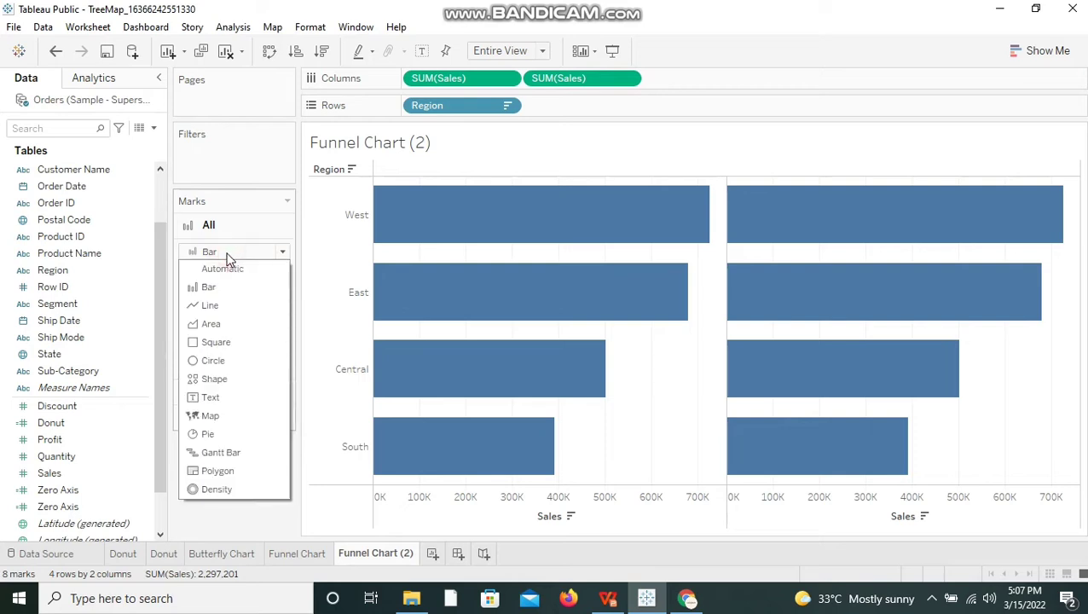
click(212, 324)
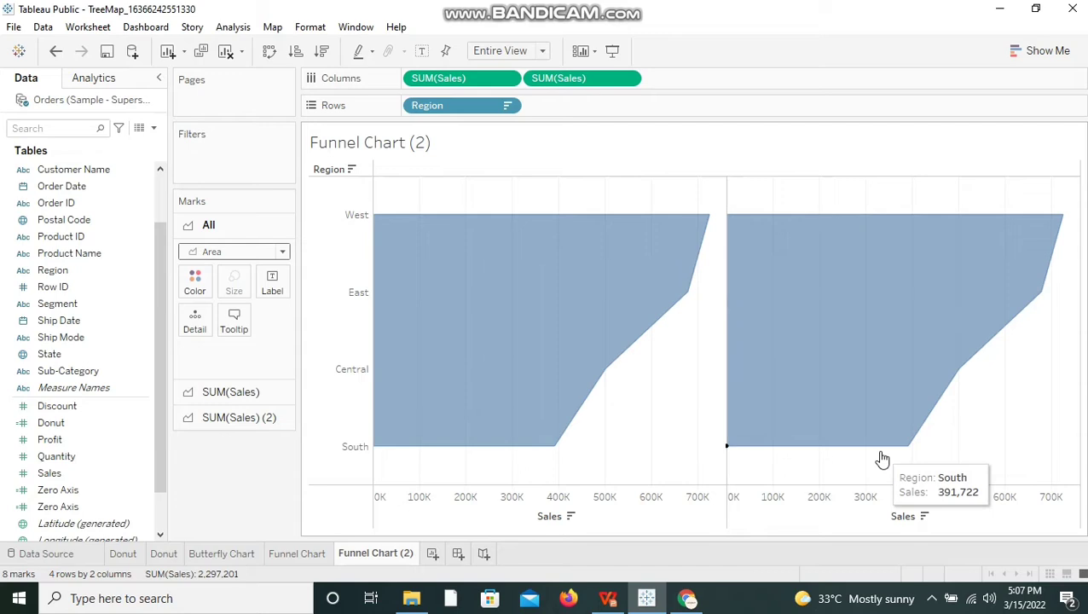
Reverse the scale of the first Sales axis and hide its header
click(635, 510)
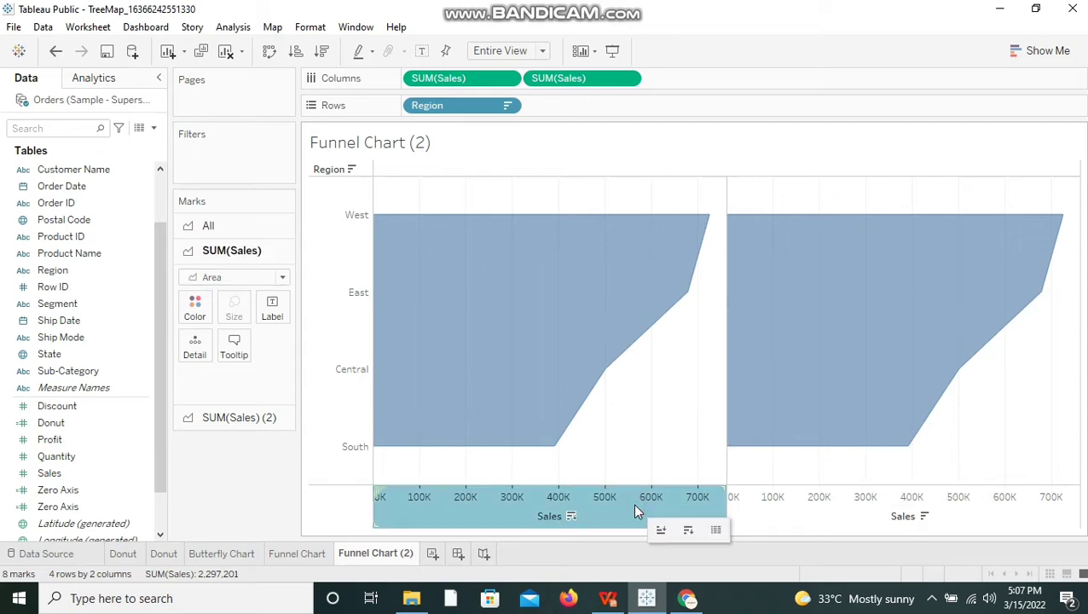
right_click(634, 509)
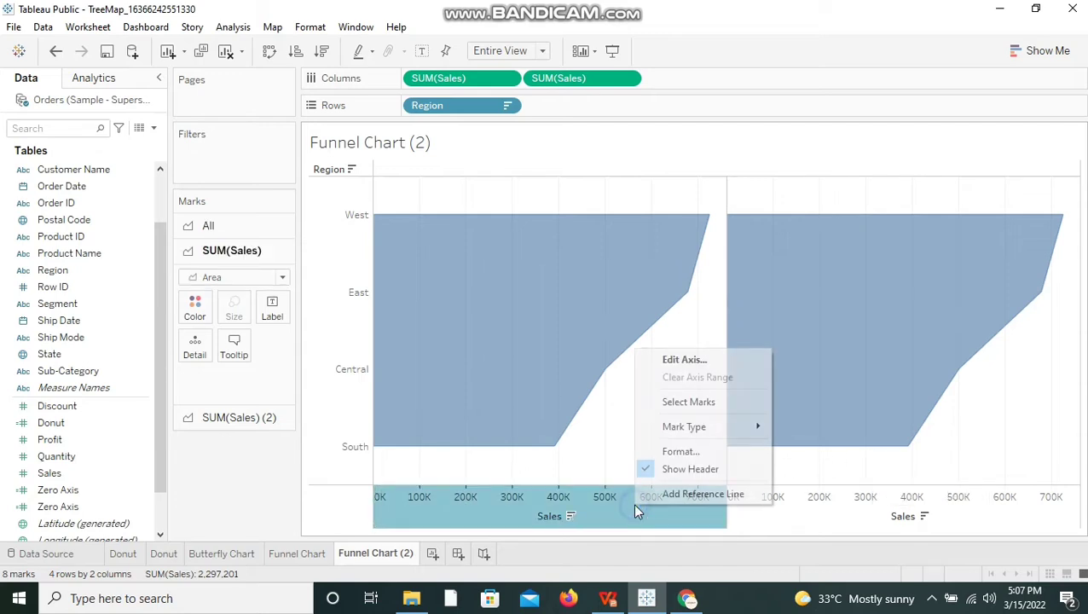
click(683, 361)
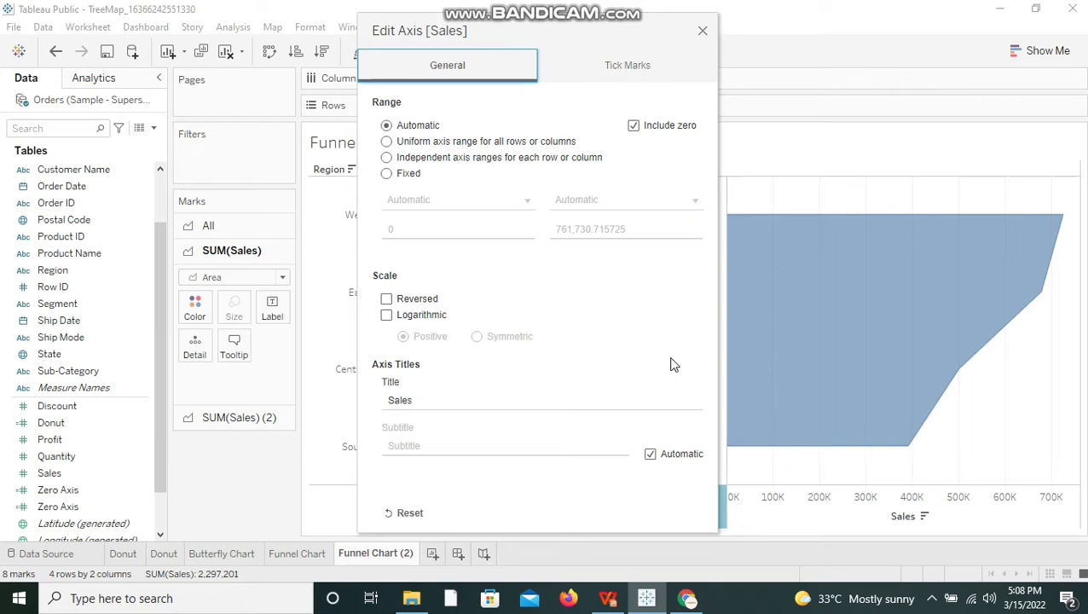
click(387, 299)
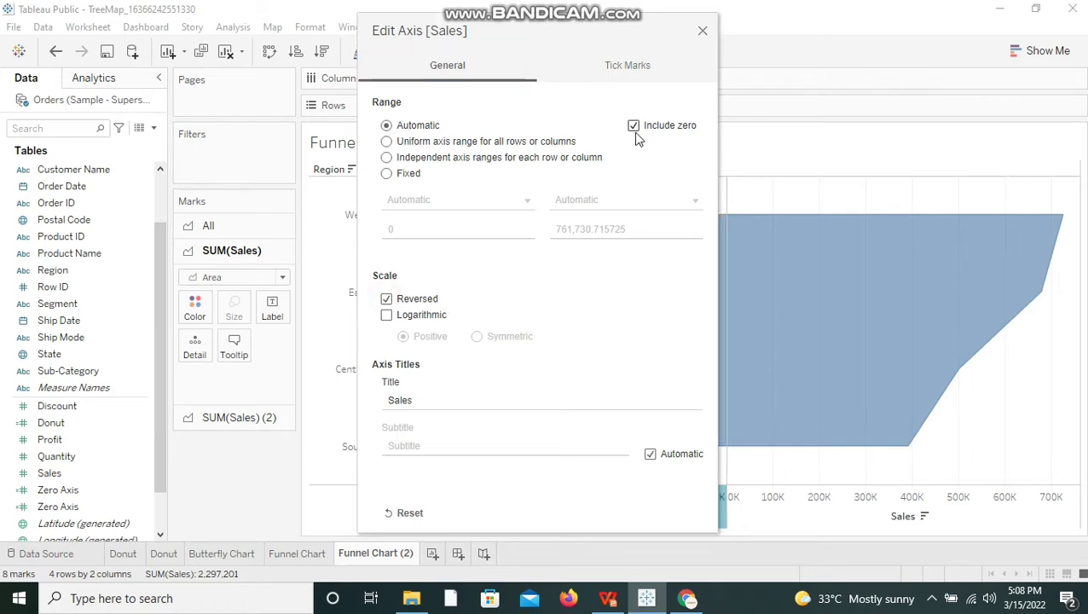
click(703, 32)
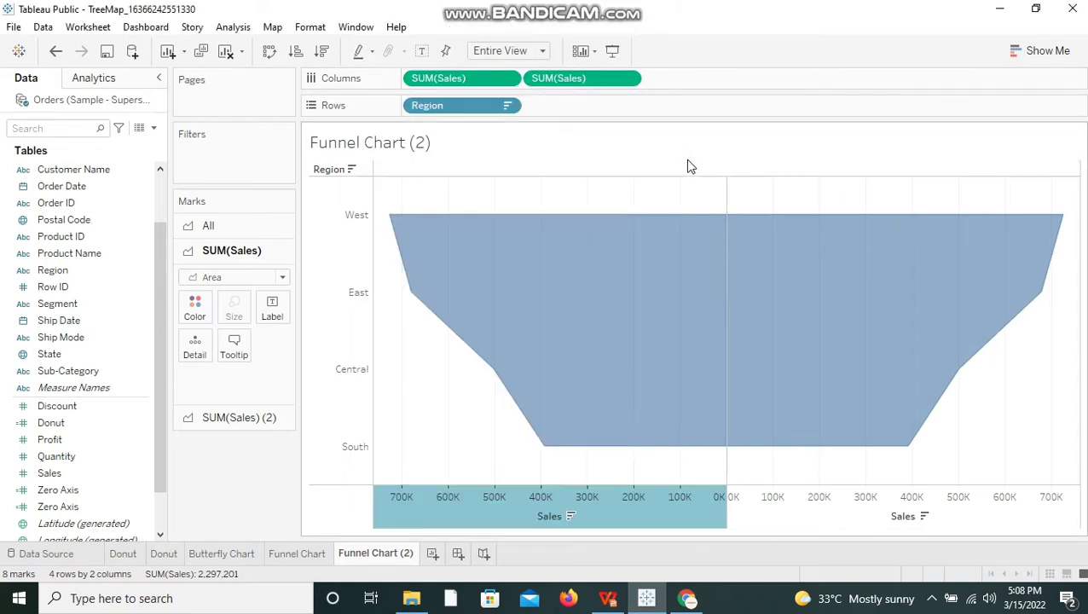
right_click(614, 508)
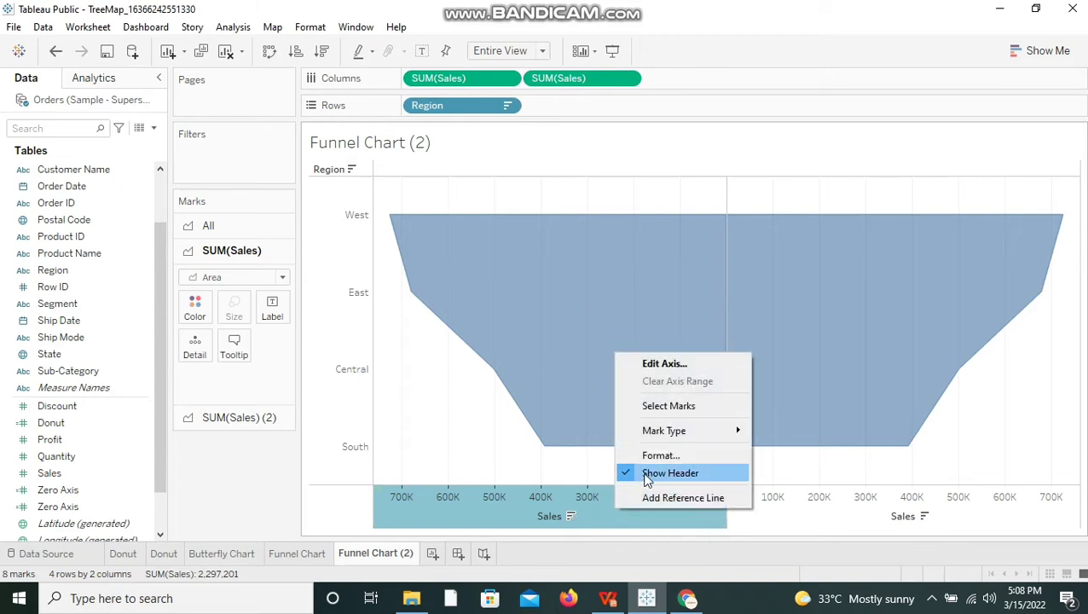
click(648, 474)
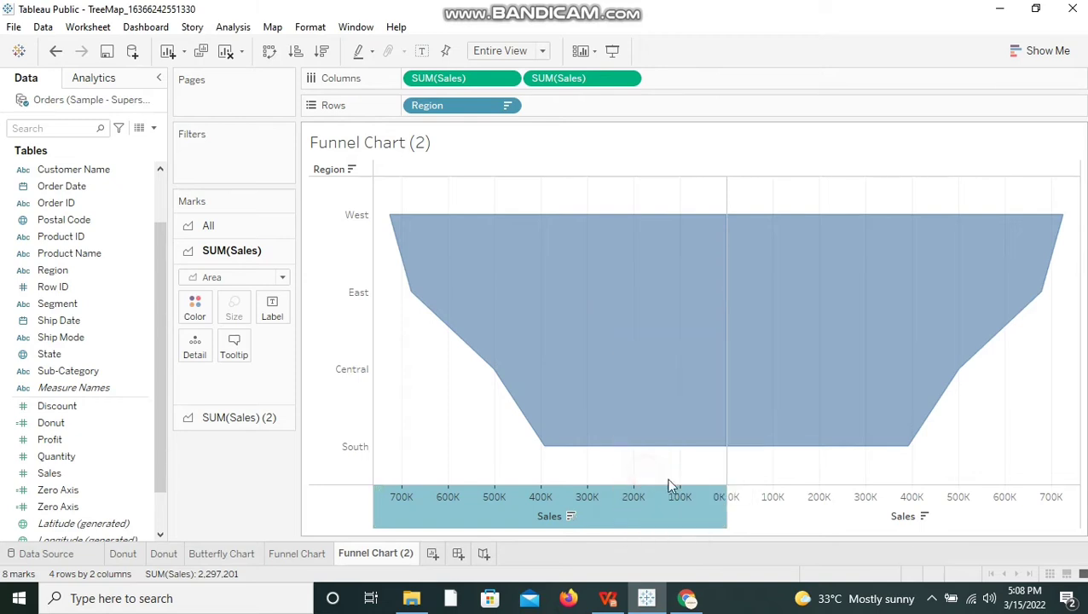
Hide the Region row headers in the funnel chart
click(334, 328)
right_click(334, 328)
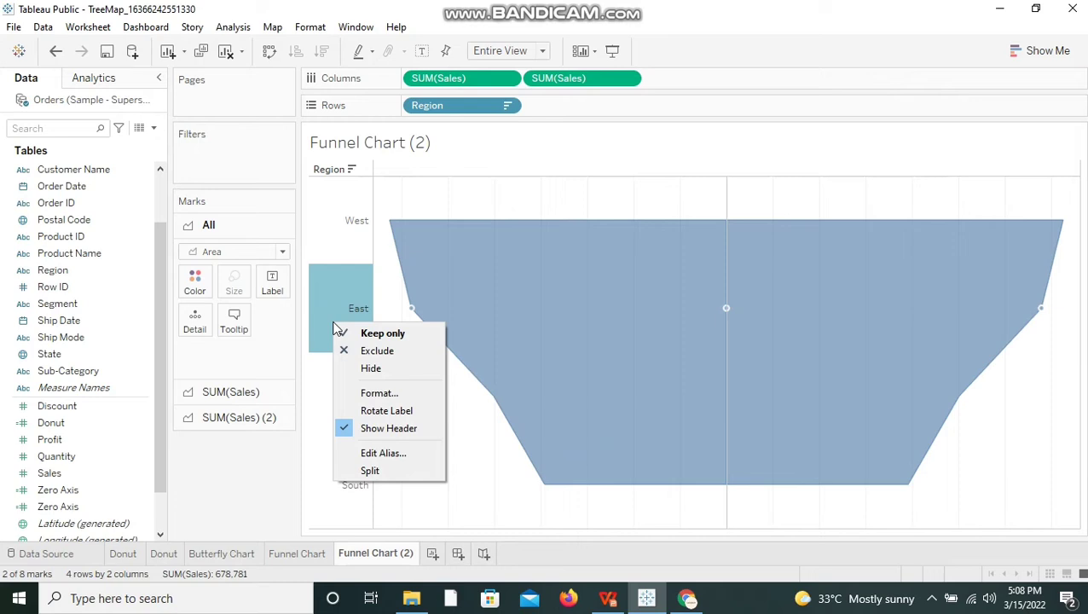
click(353, 431)
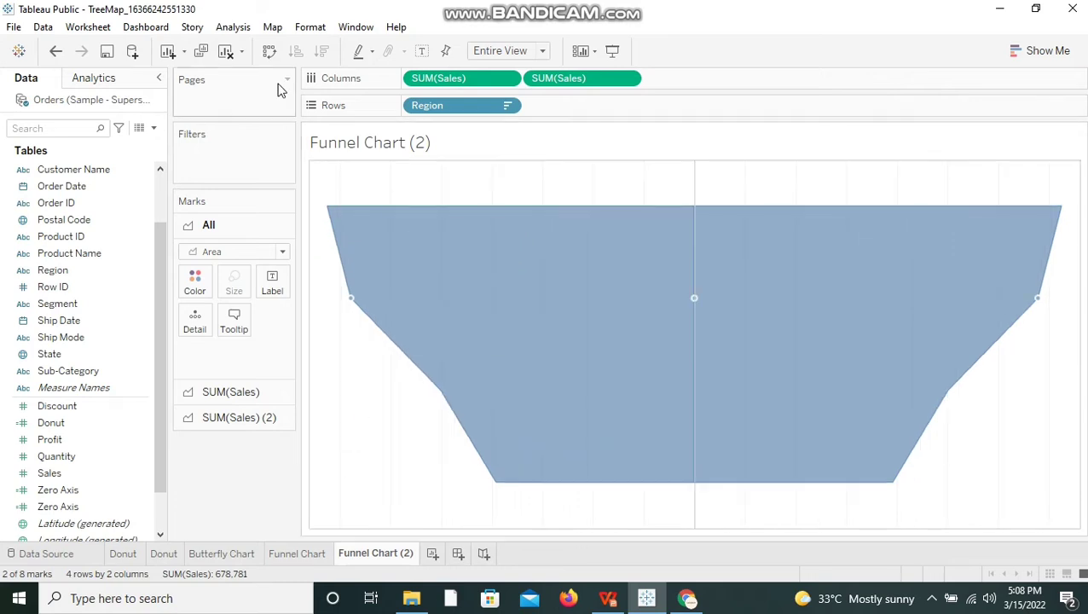
Set the sheet's grand total borders to None for both pane and header
click(312, 29)
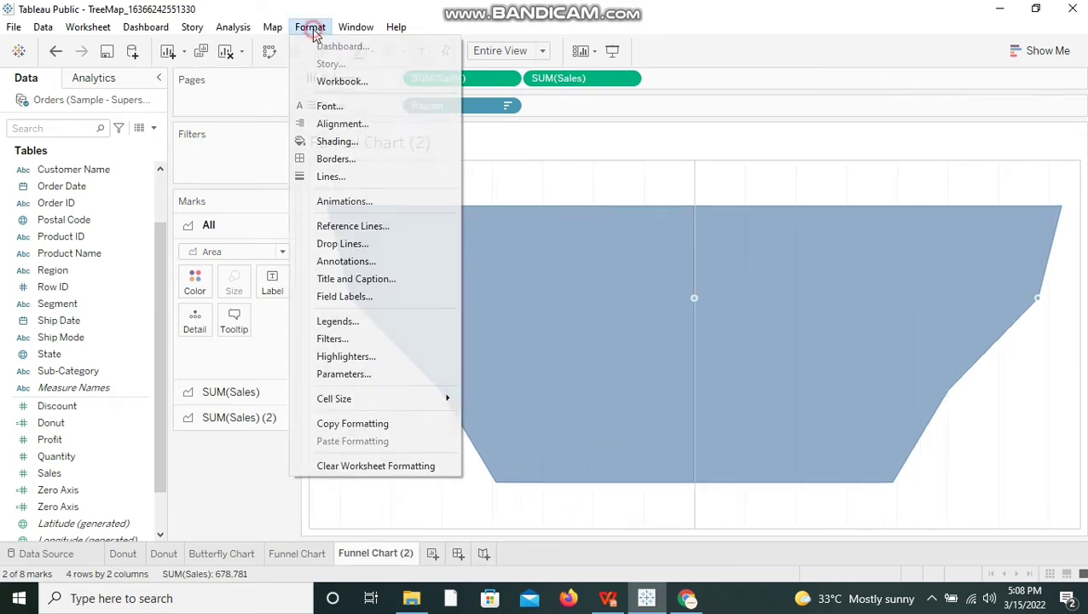
click(331, 161)
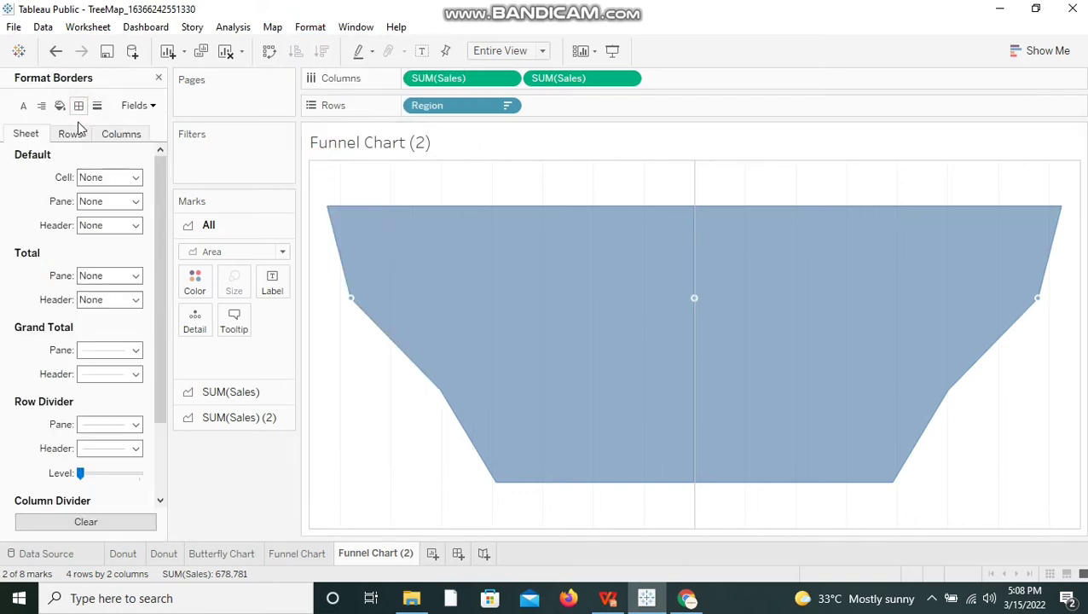
click(110, 350)
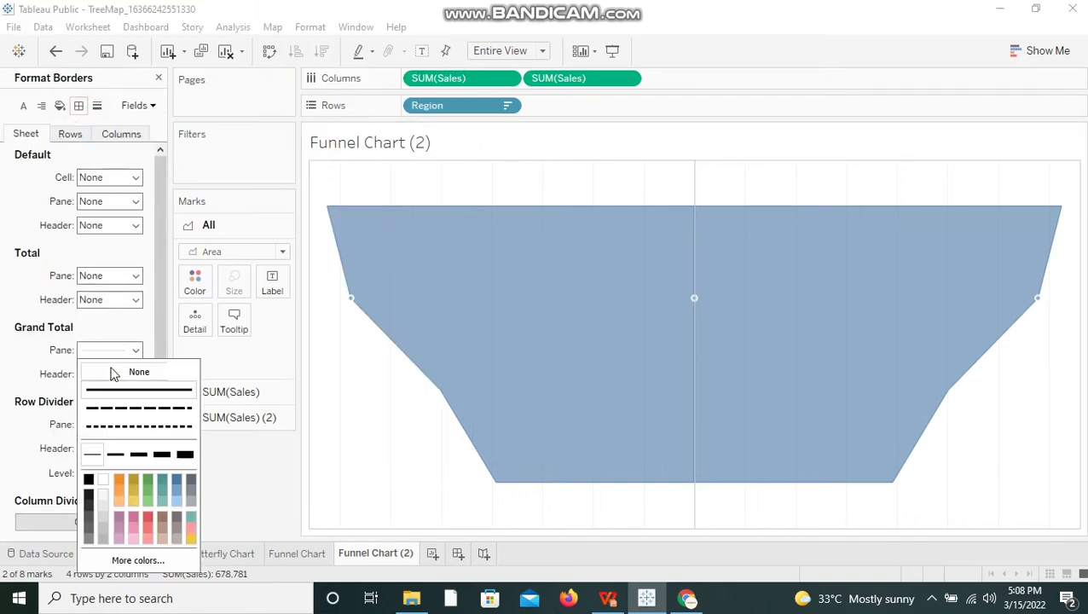
click(92, 376)
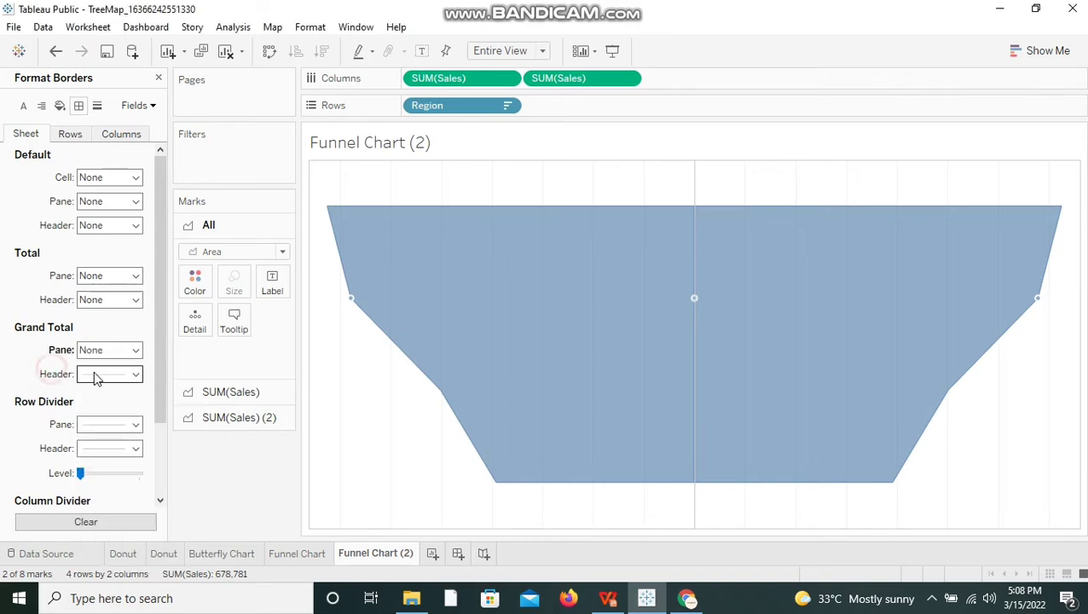
click(100, 375)
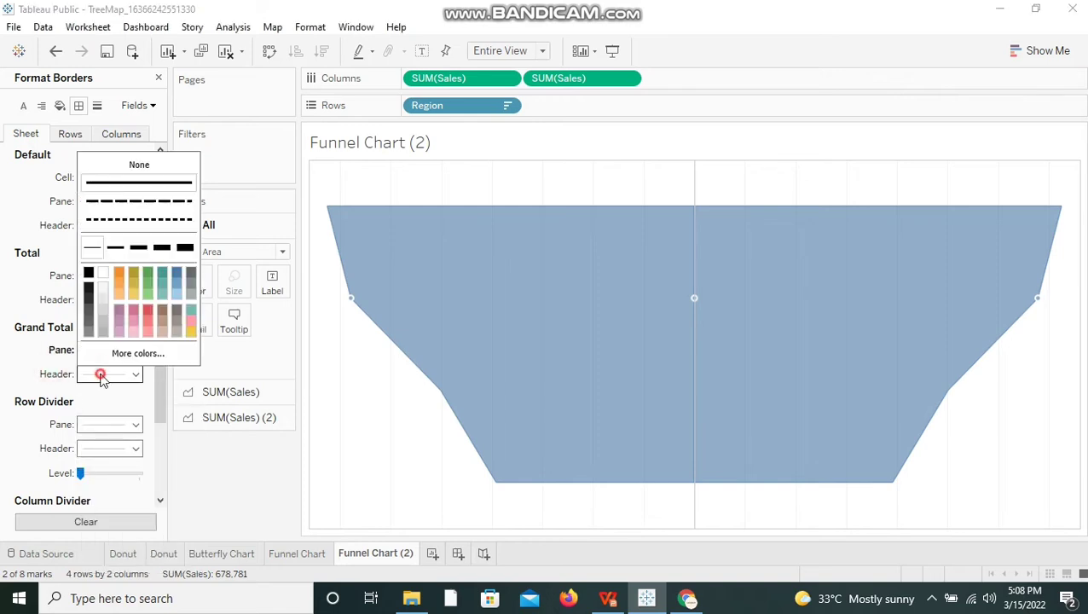
click(139, 165)
click(11, 346)
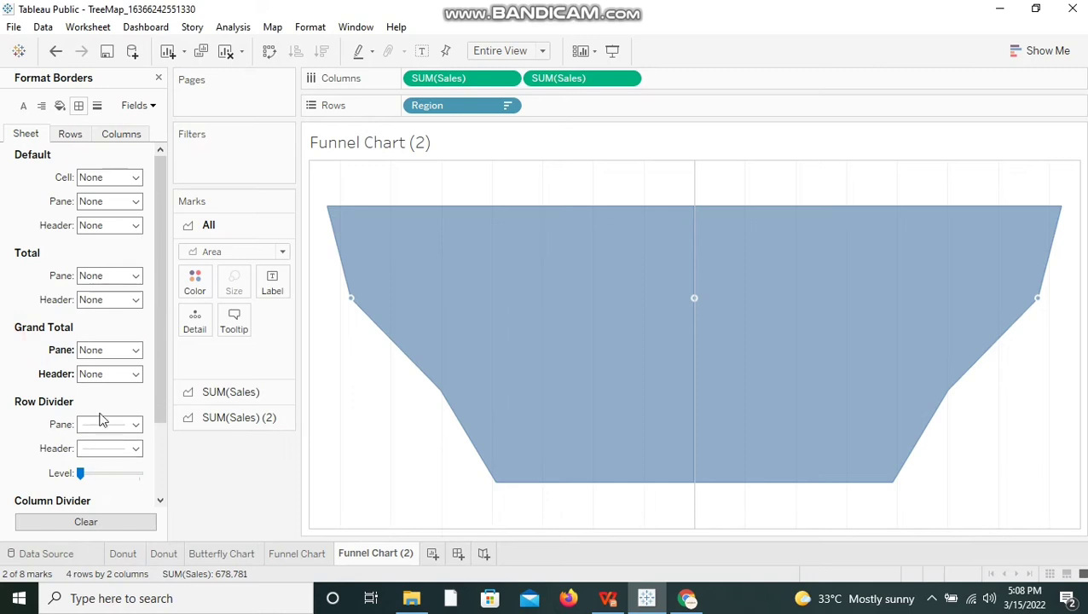
Set the sheet's row divider pane border to None
click(106, 424)
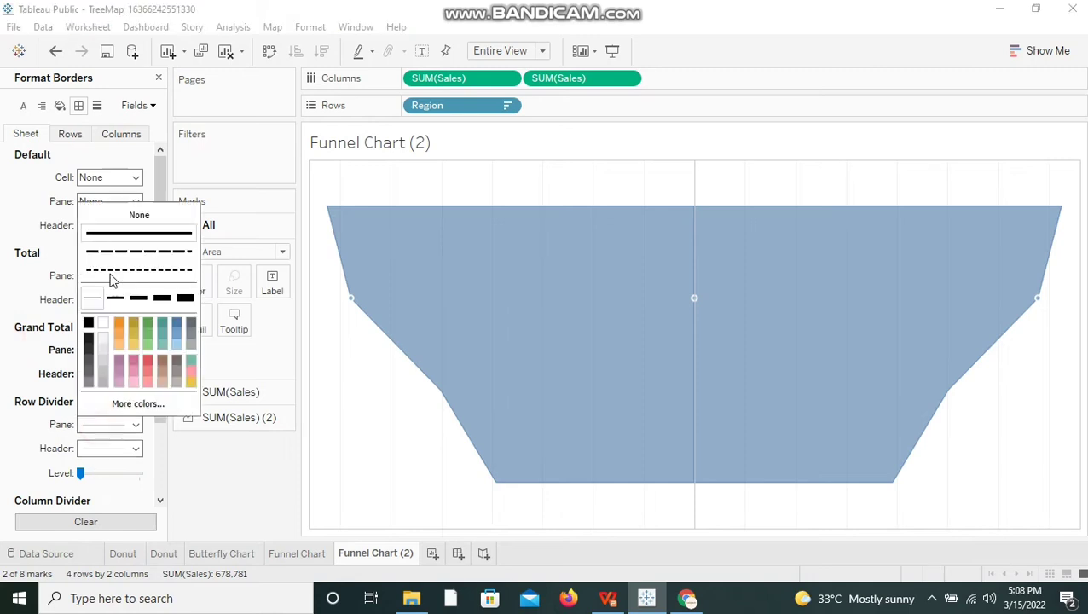
click(139, 216)
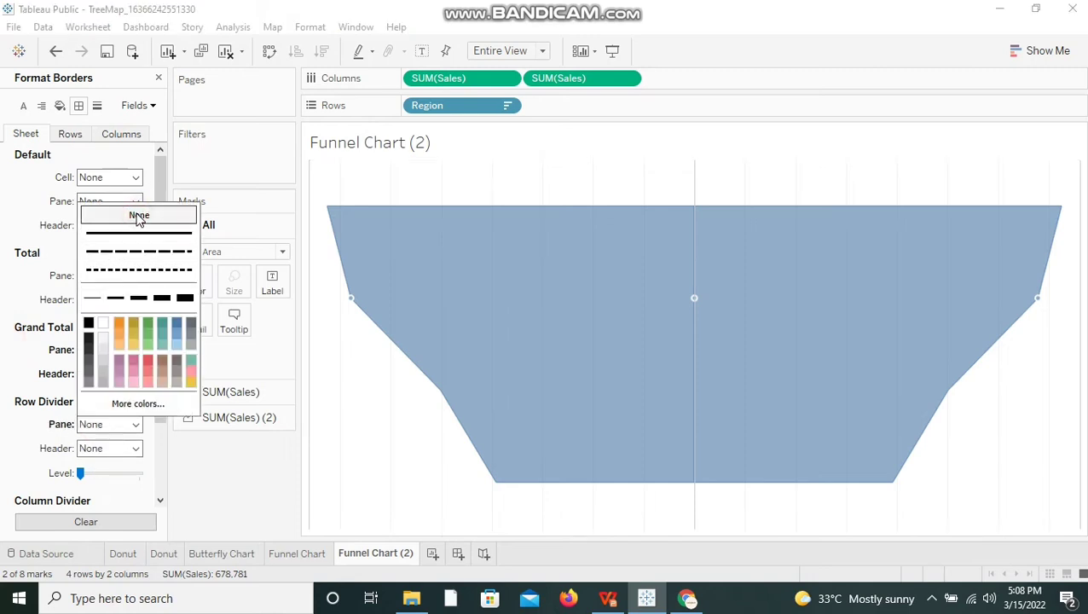
click(4, 417)
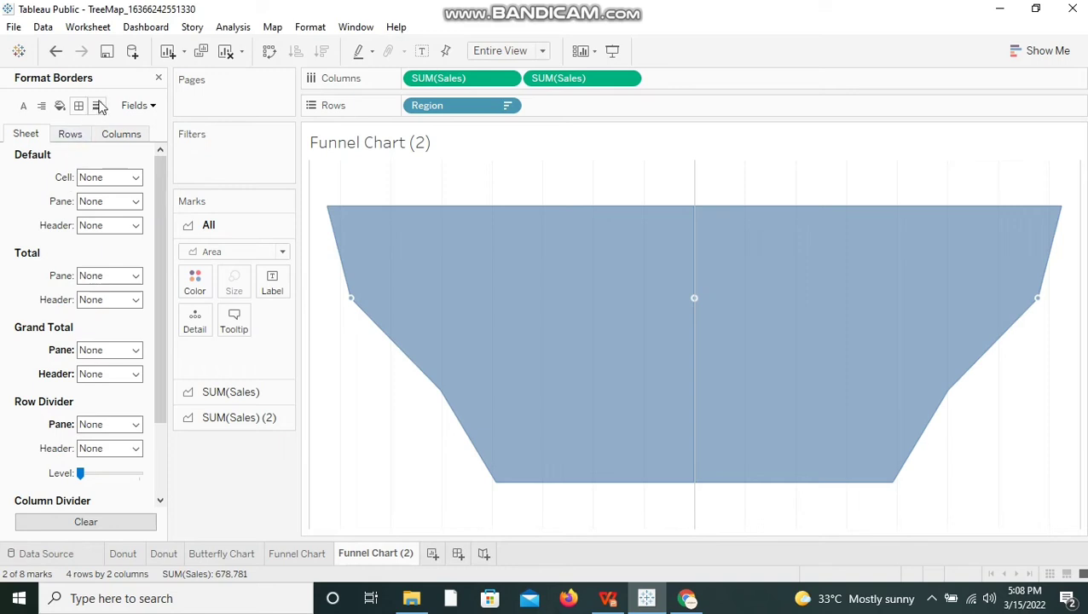
Set the sheet's zero lines and trend lines to None
click(99, 106)
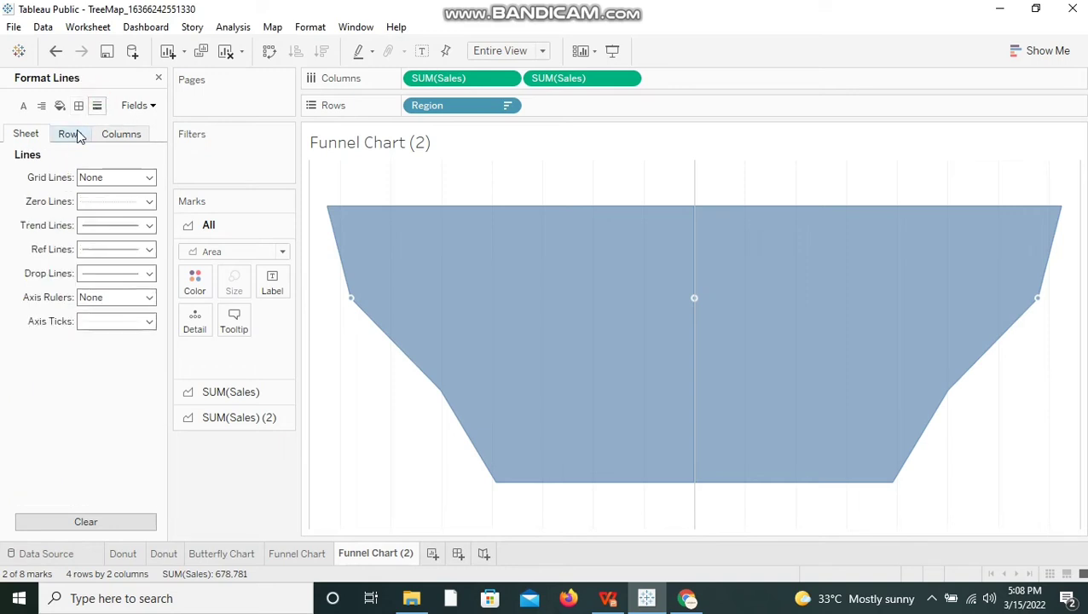
click(92, 201)
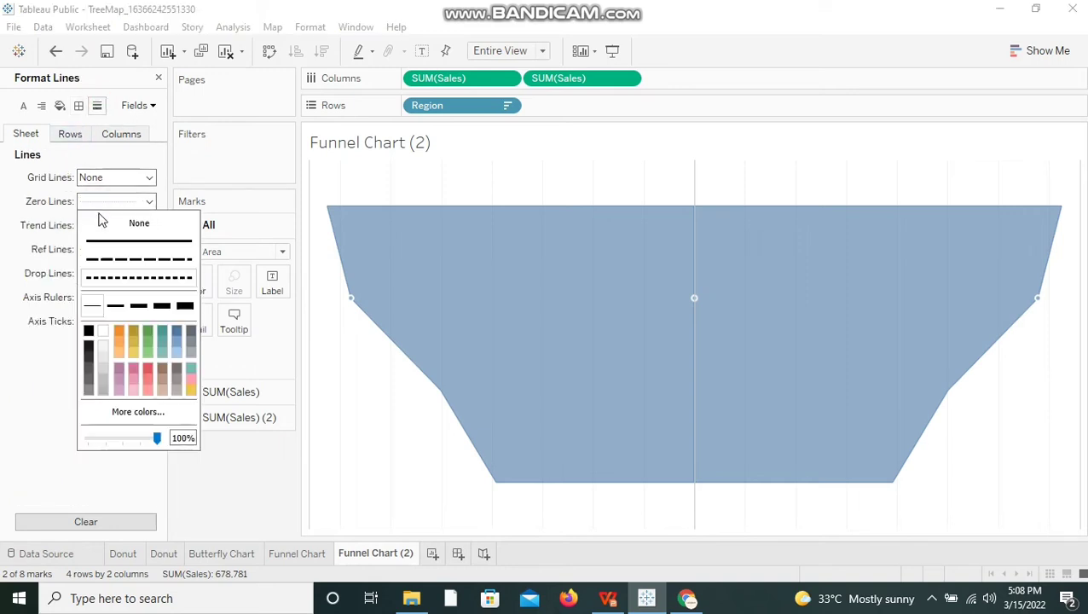
click(98, 223)
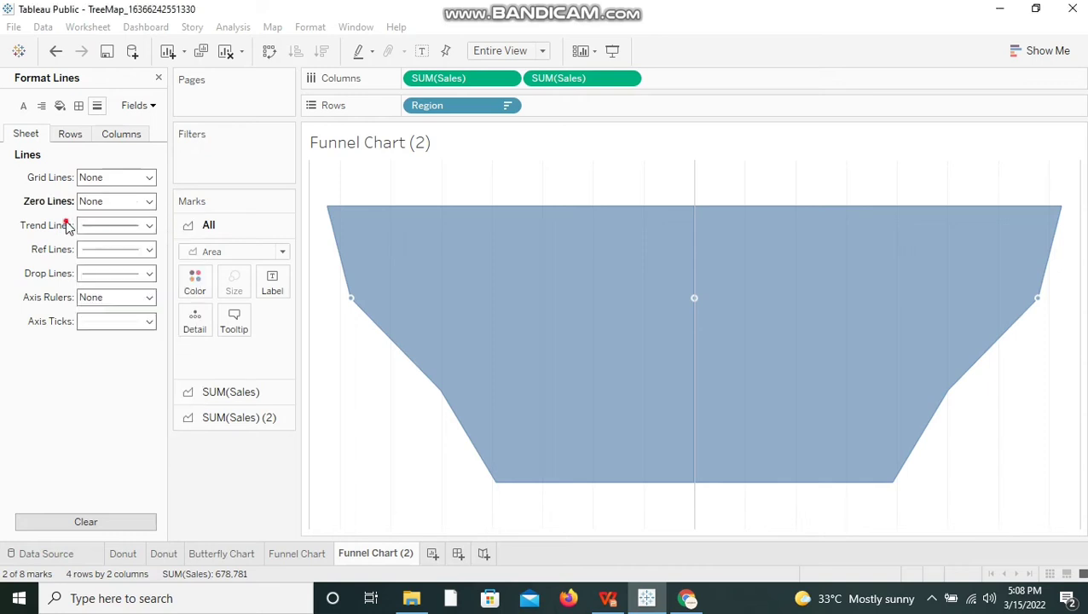
click(101, 232)
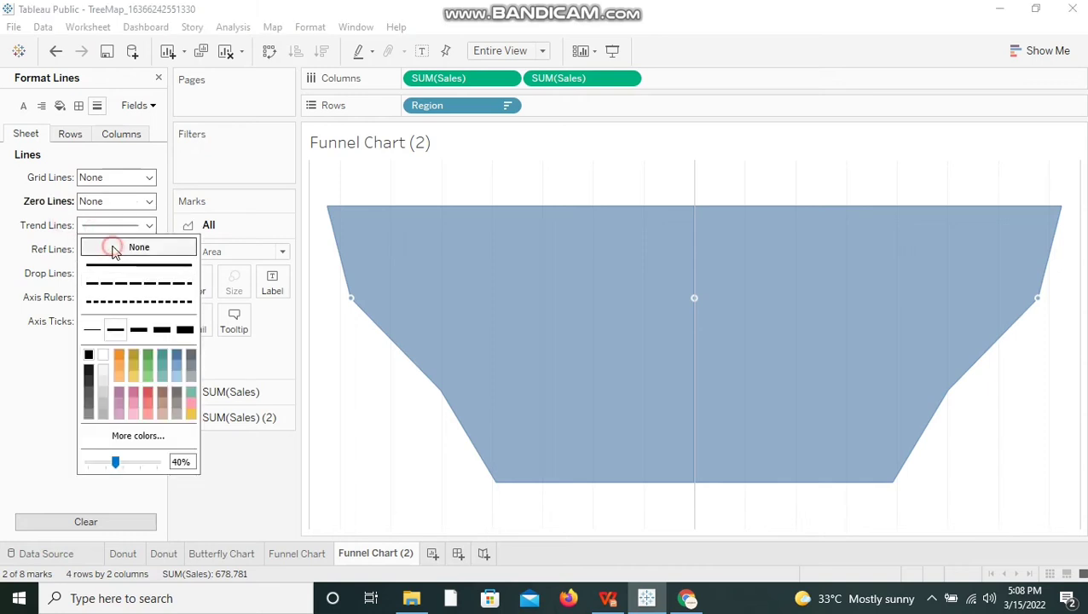
click(111, 246)
click(34, 254)
Set the grid lines and drop lines for columns to None
click(70, 133)
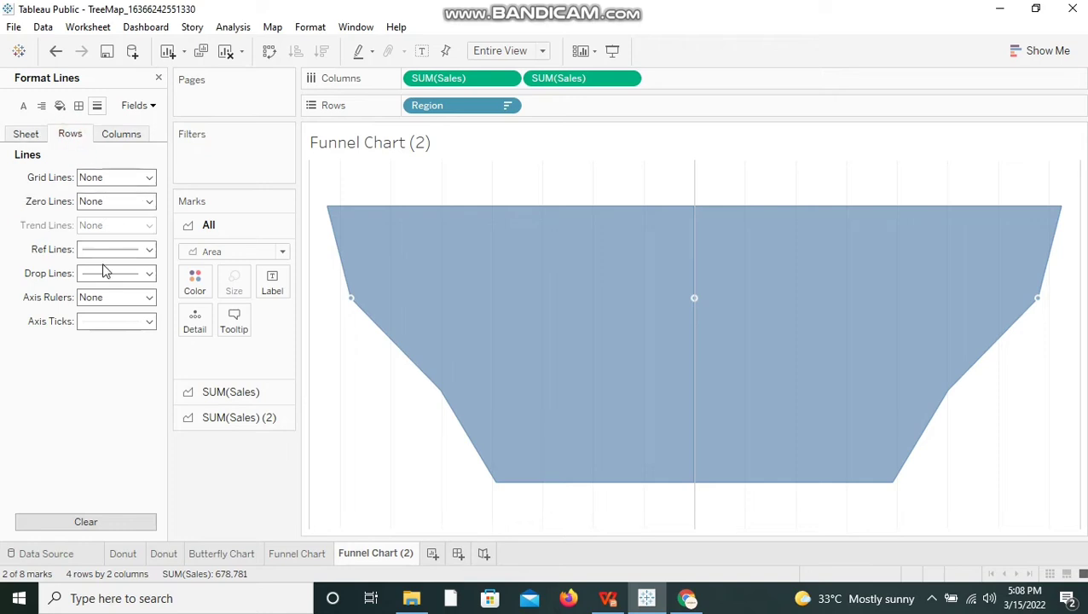
click(123, 137)
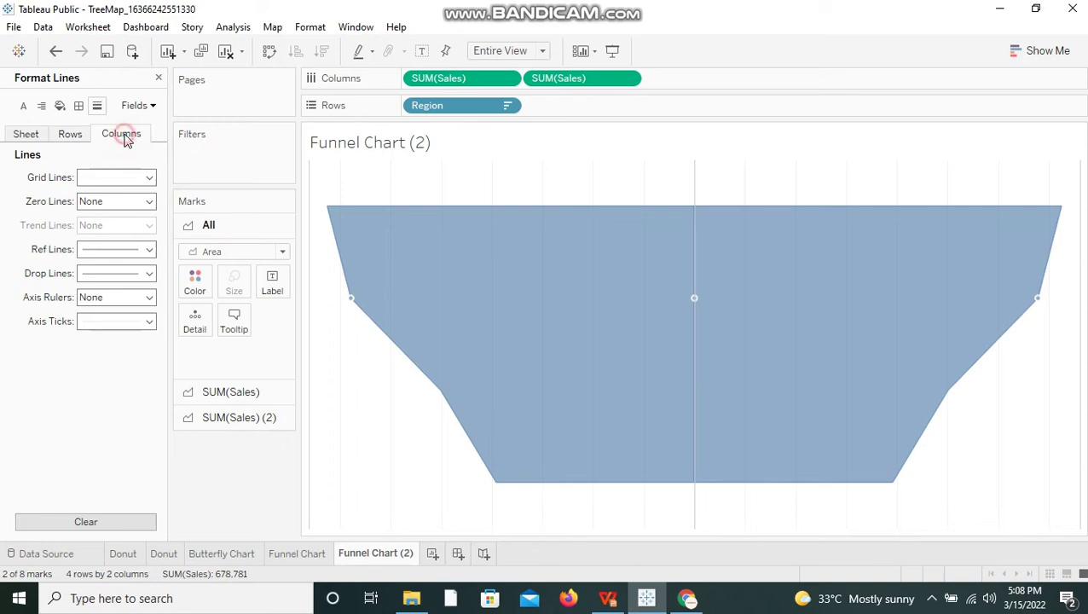
click(115, 179)
click(117, 205)
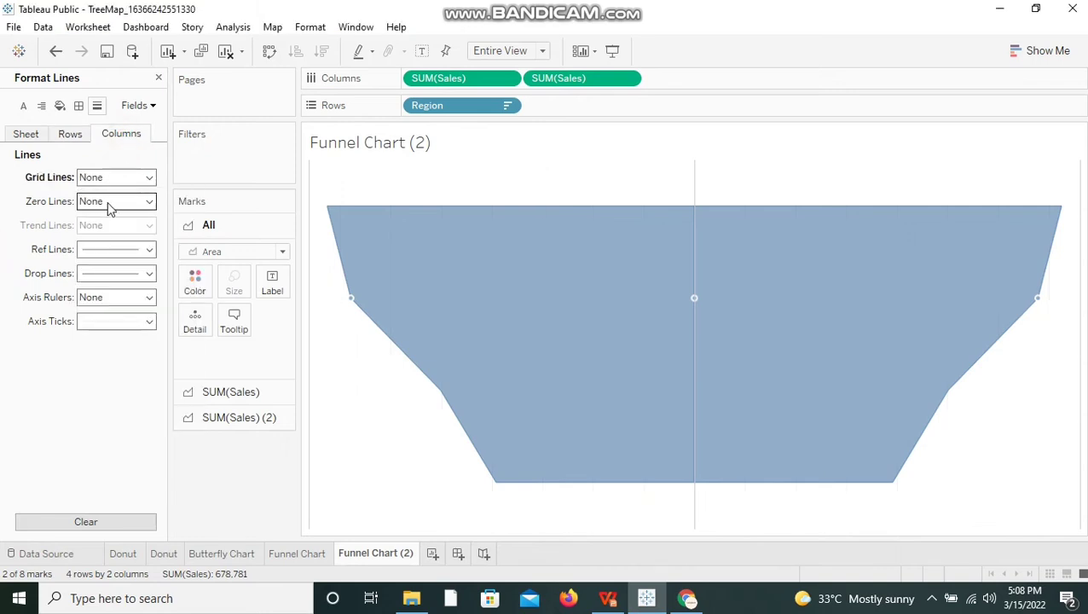
click(99, 274)
click(99, 294)
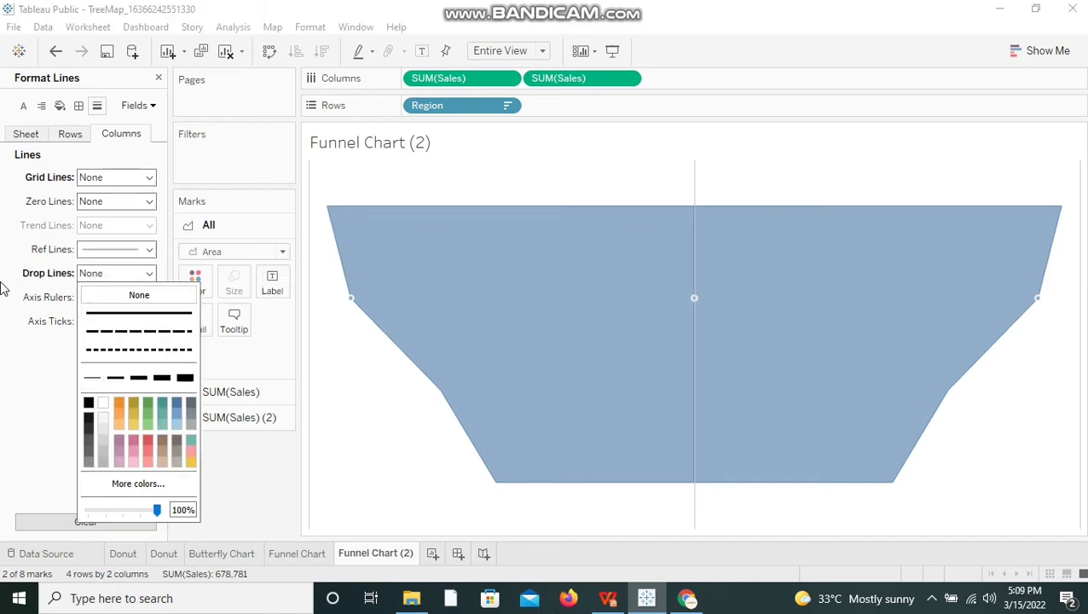
Set the column divider pane border to None
click(78, 106)
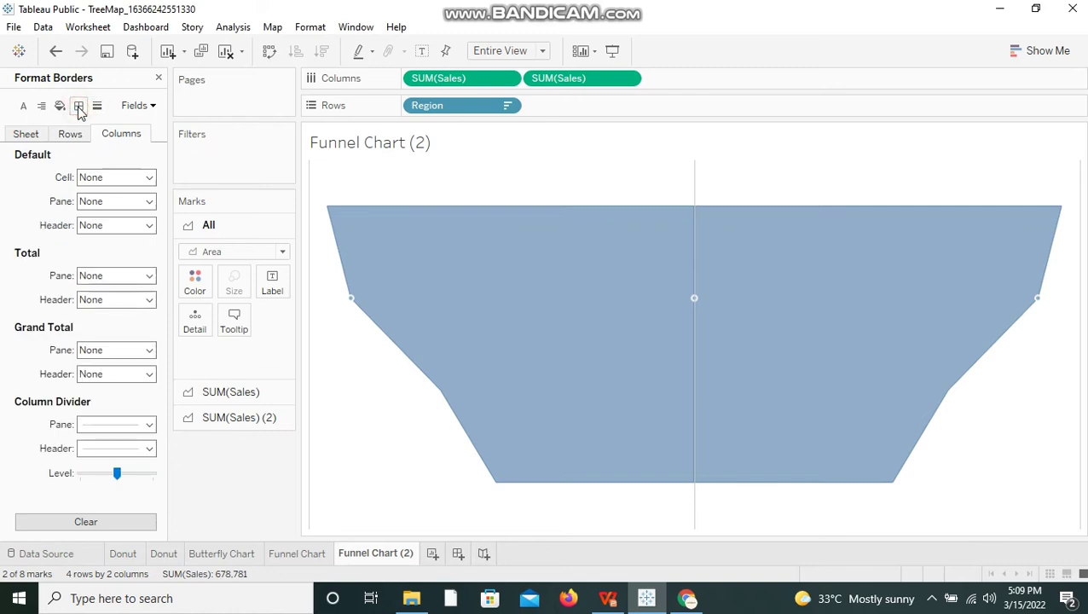
click(116, 424)
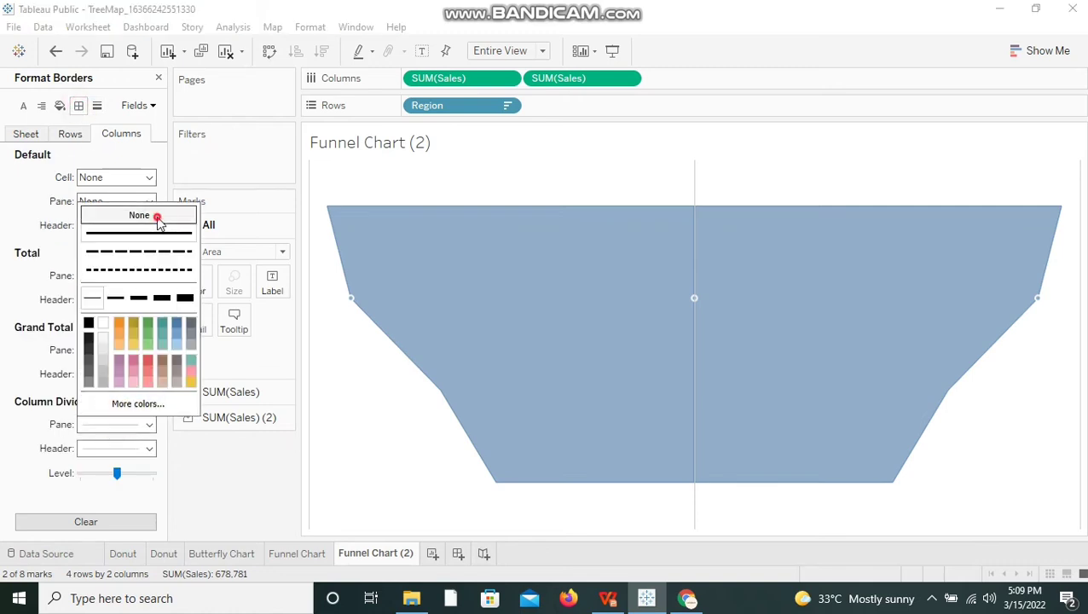
click(158, 217)
click(4, 377)
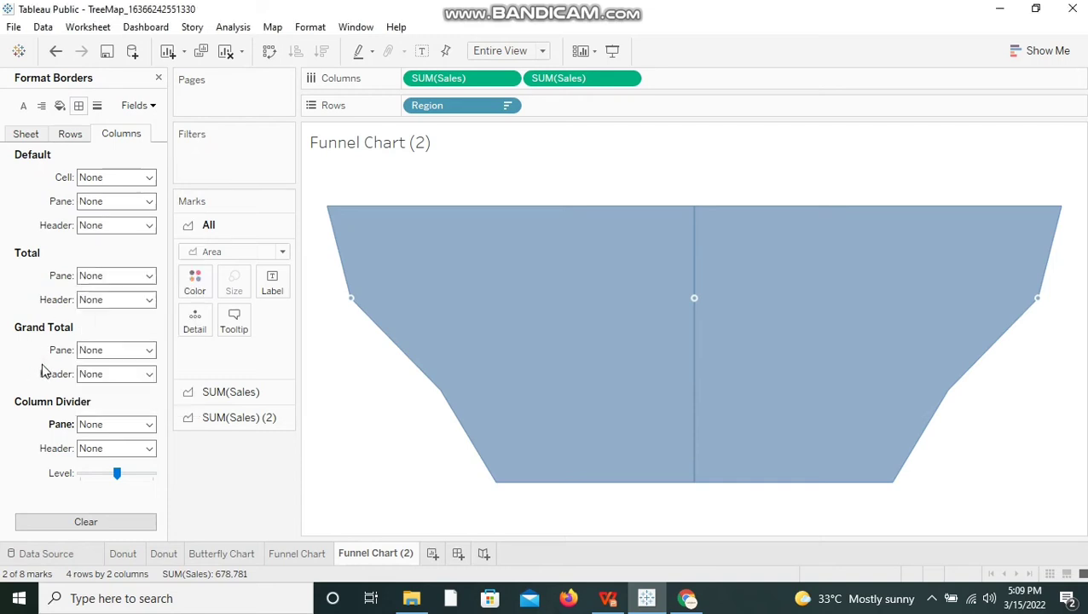
click(77, 137)
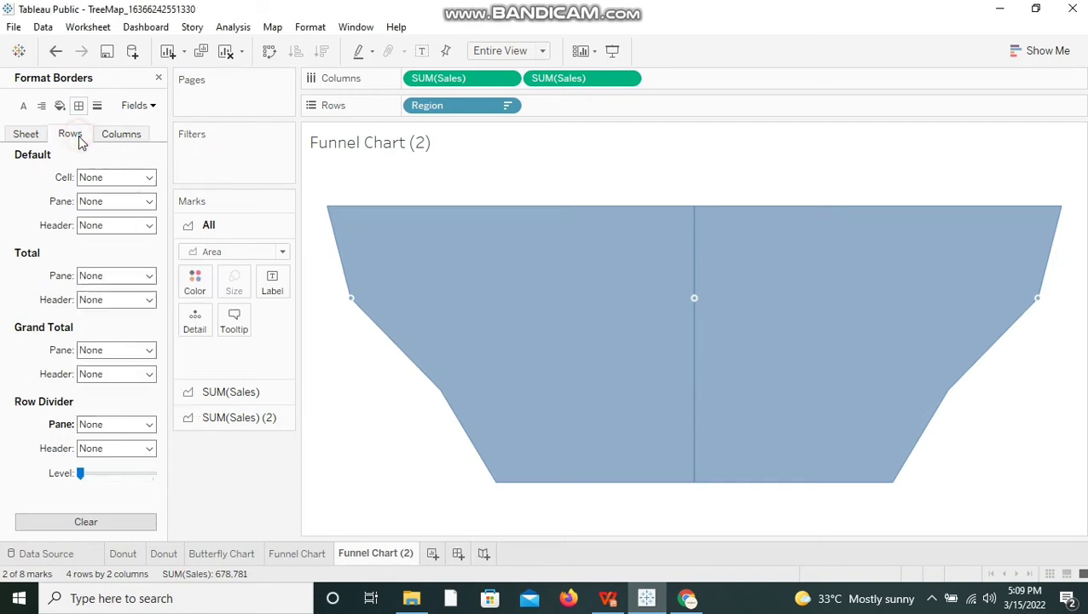
click(30, 136)
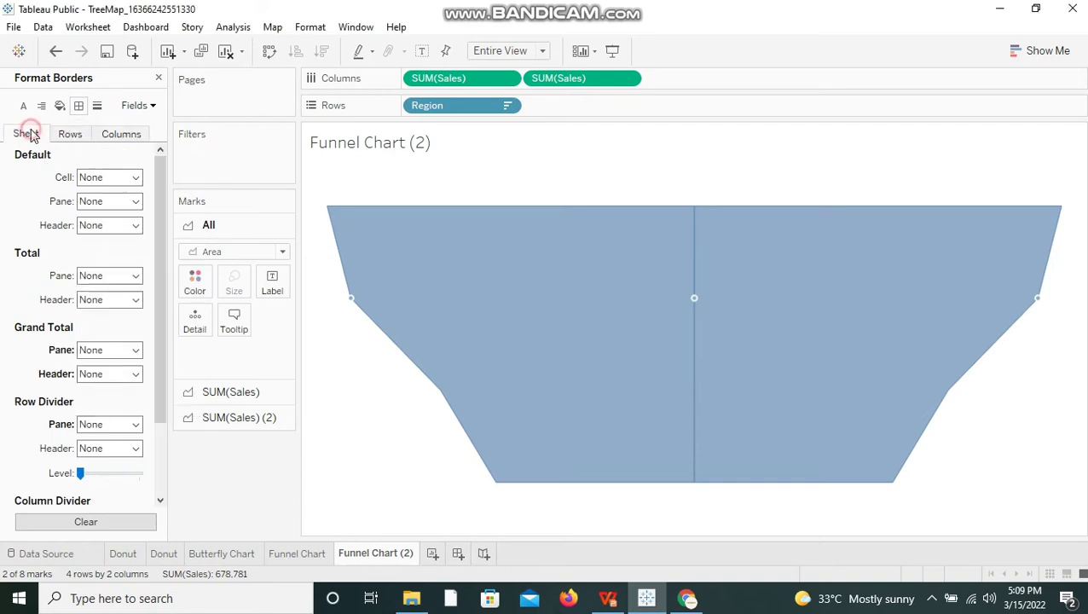
click(98, 107)
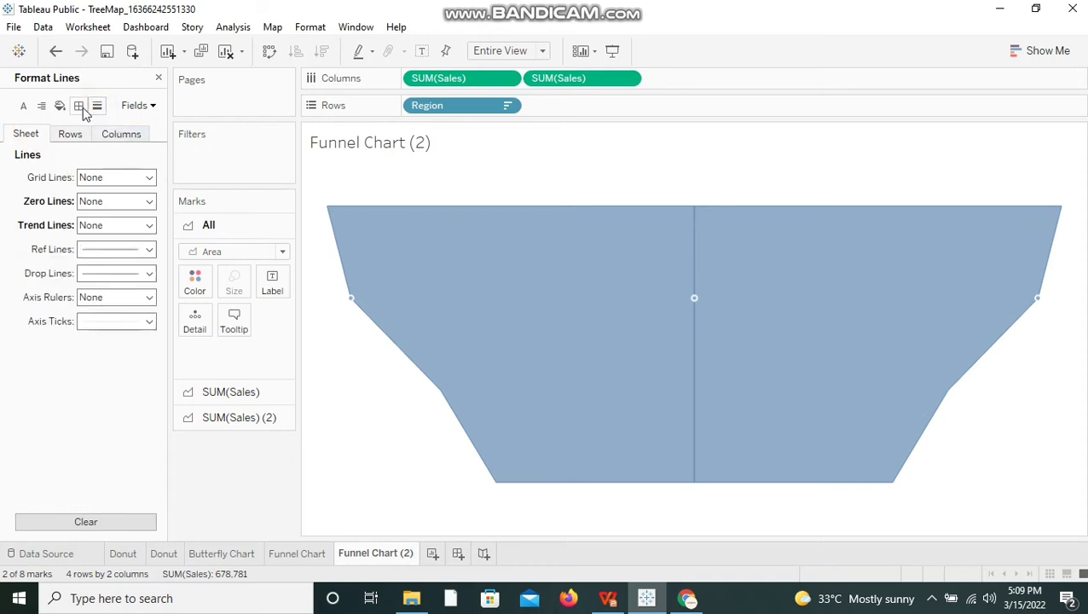
click(79, 106)
click(84, 136)
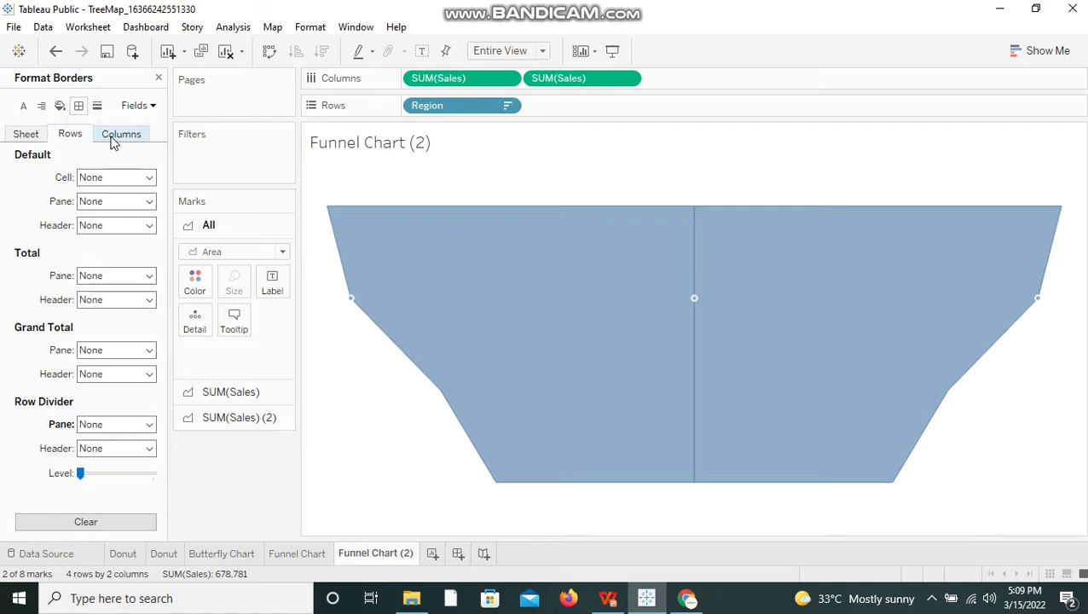
click(110, 136)
Set the reference lines and axis ticks for columns to None, clear the mark selection and close the formatting options
click(97, 106)
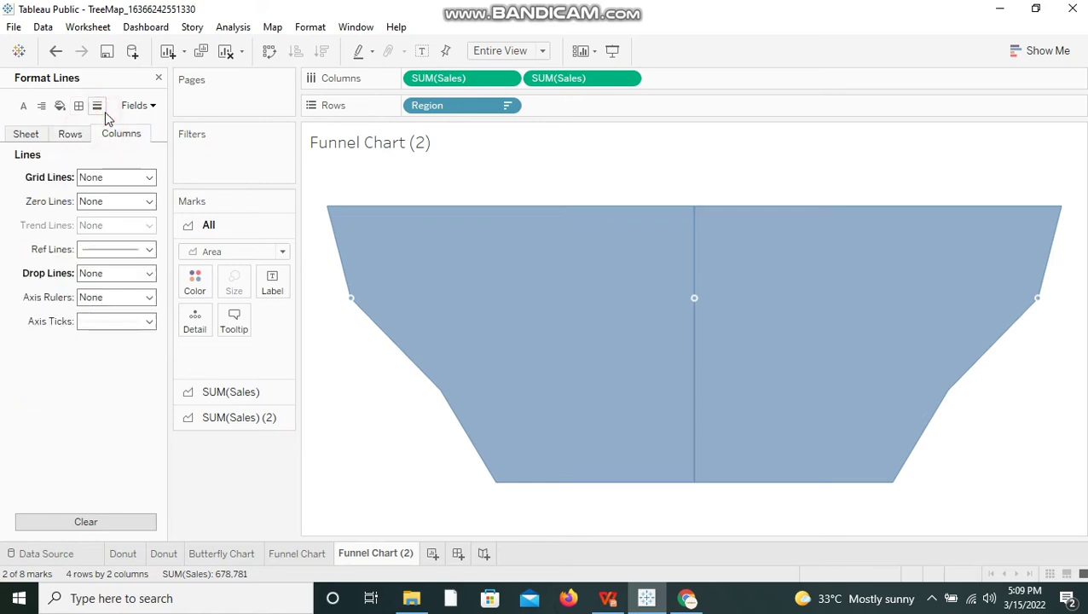
click(104, 250)
click(104, 271)
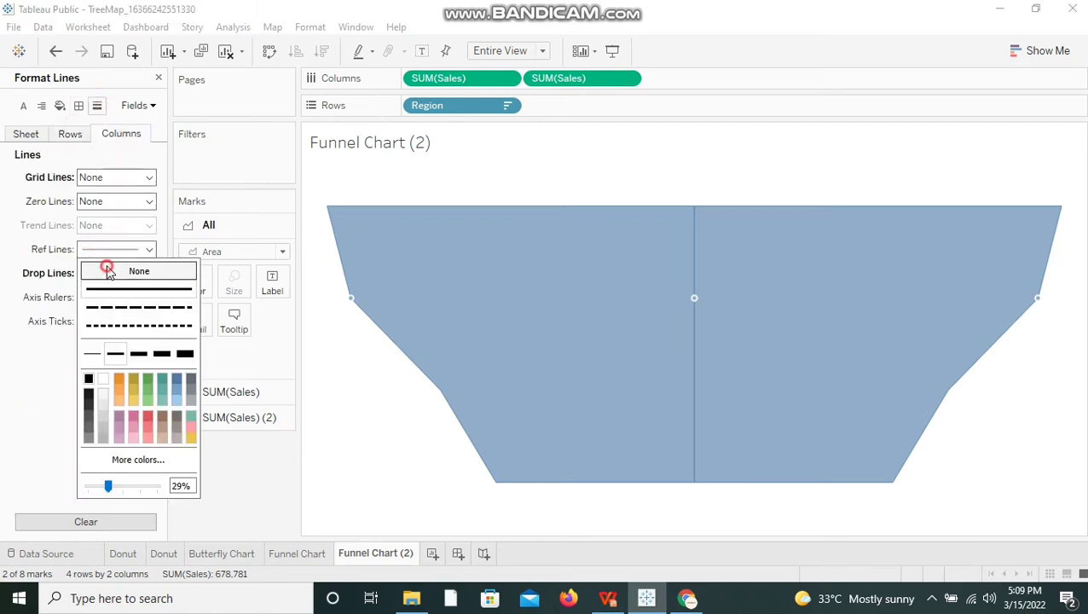
click(3, 354)
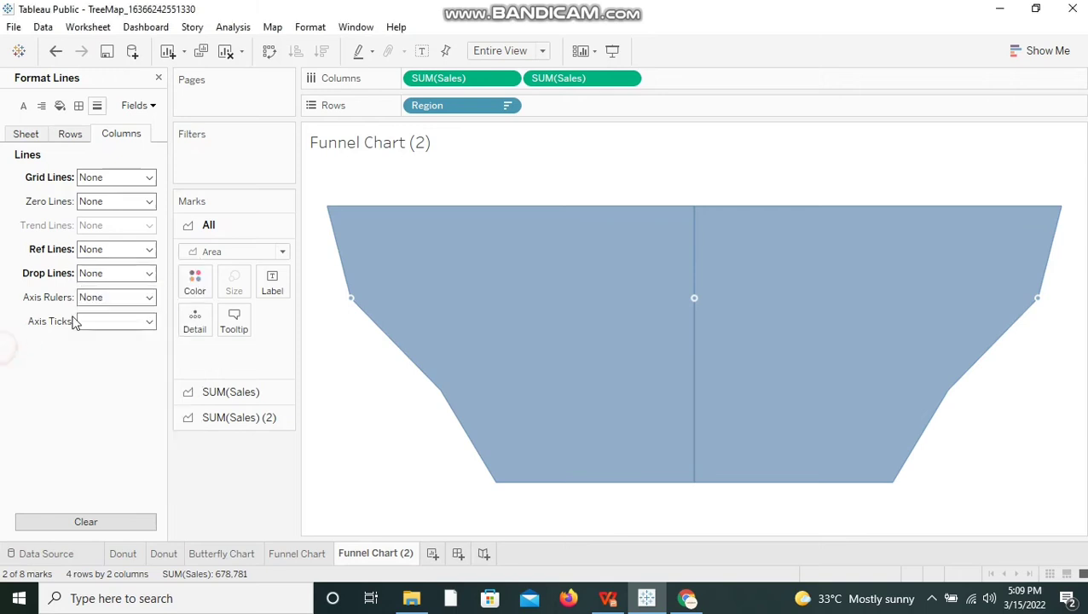
click(126, 326)
click(120, 342)
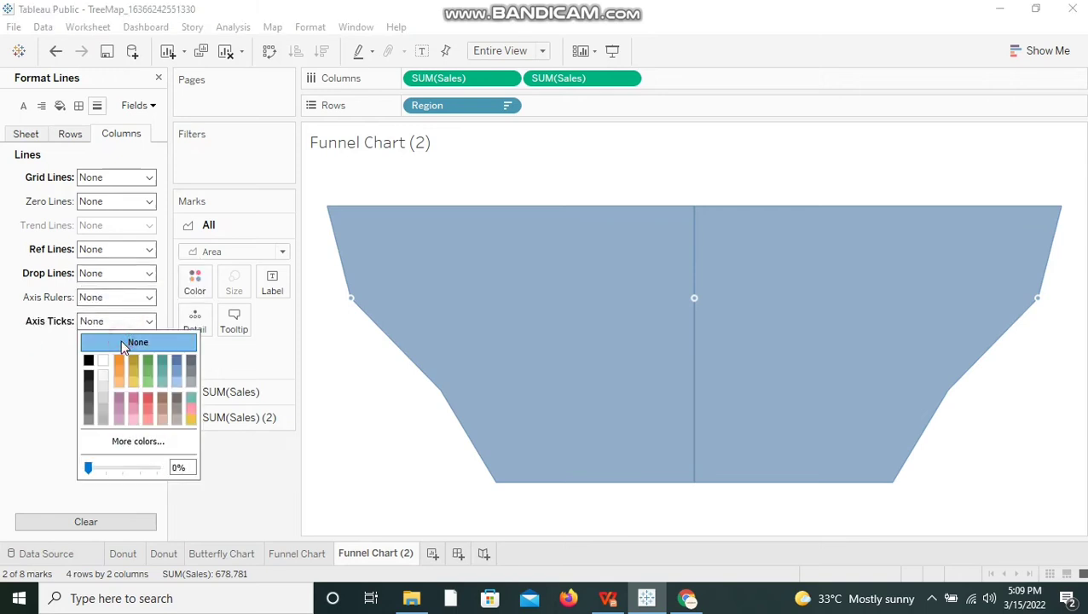
click(2, 395)
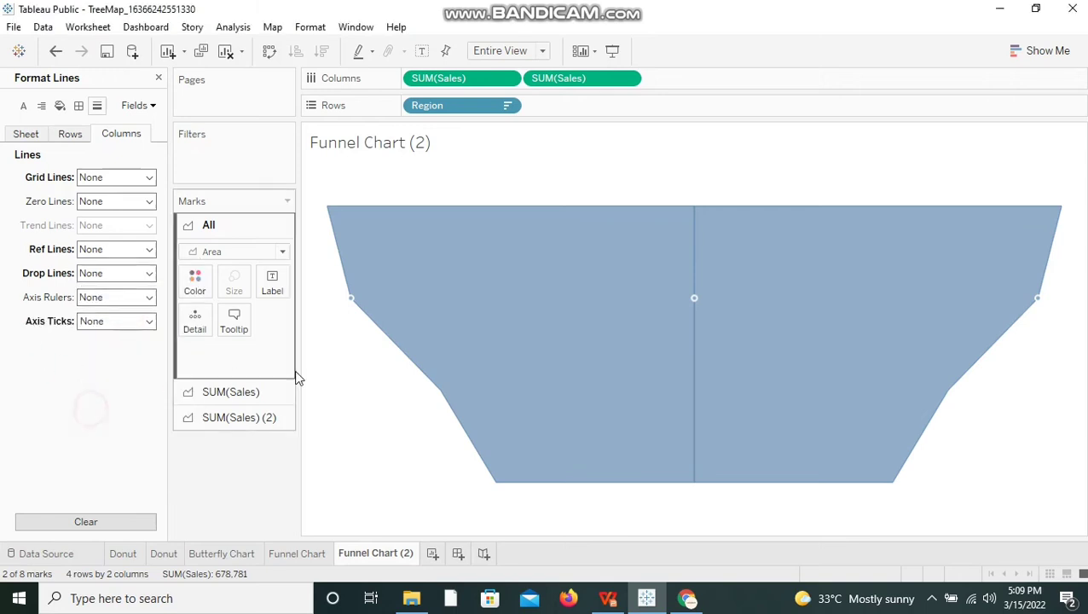
click(388, 440)
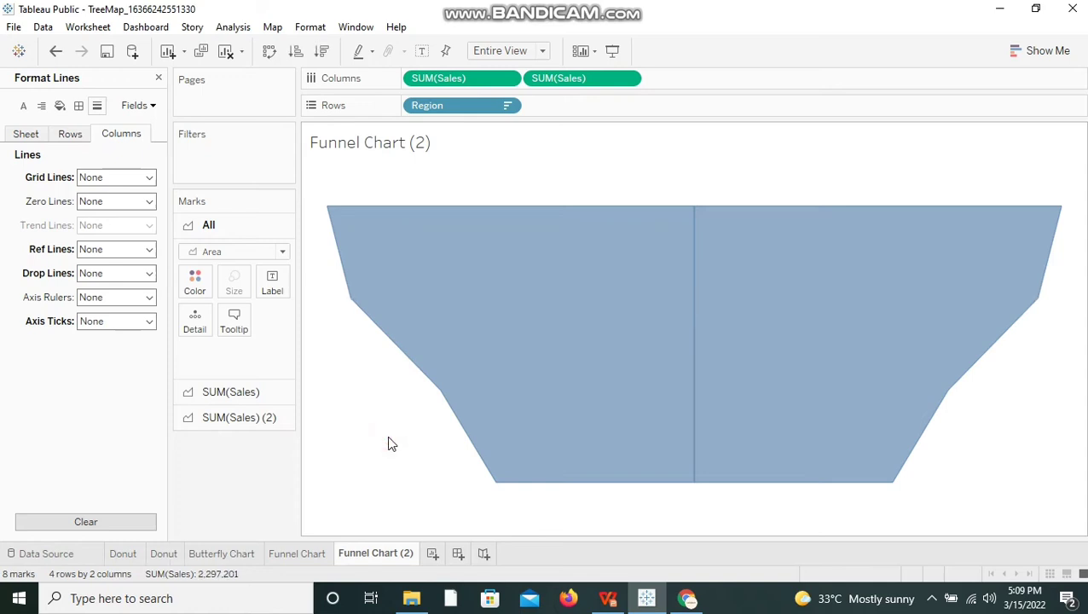
click(158, 79)
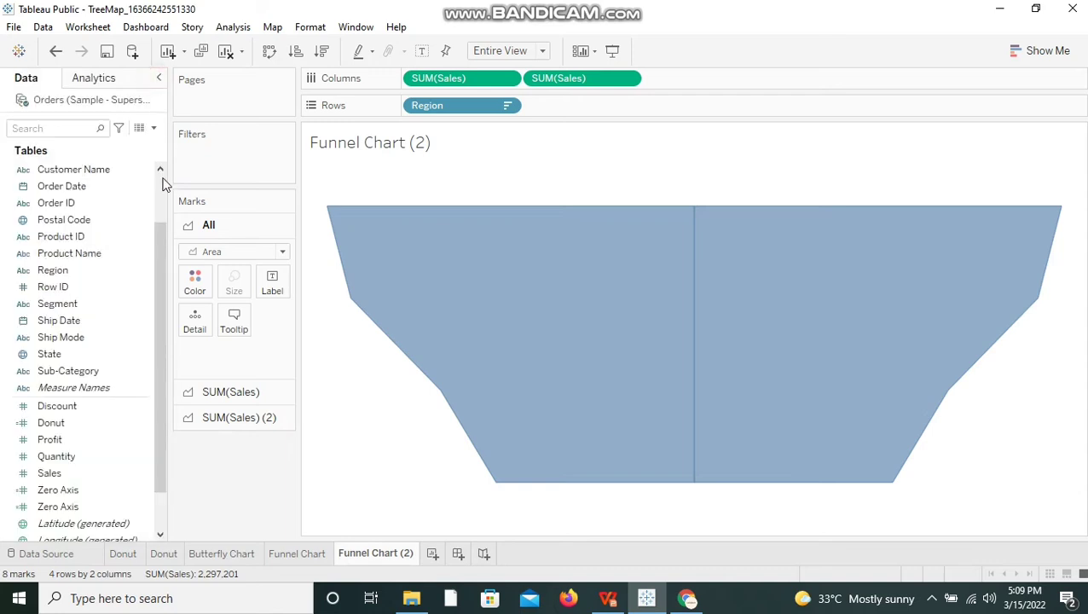
Try out several colors on the area marks of both funnel halves and settle on a medium-dark gray
click(196, 288)
click(238, 333)
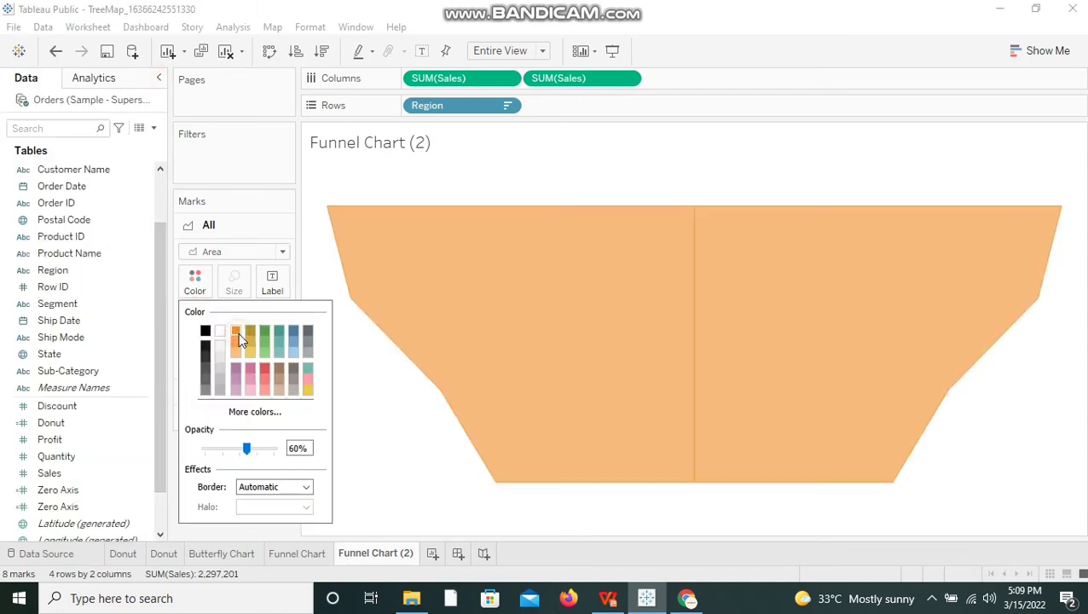
click(296, 341)
click(263, 351)
click(250, 371)
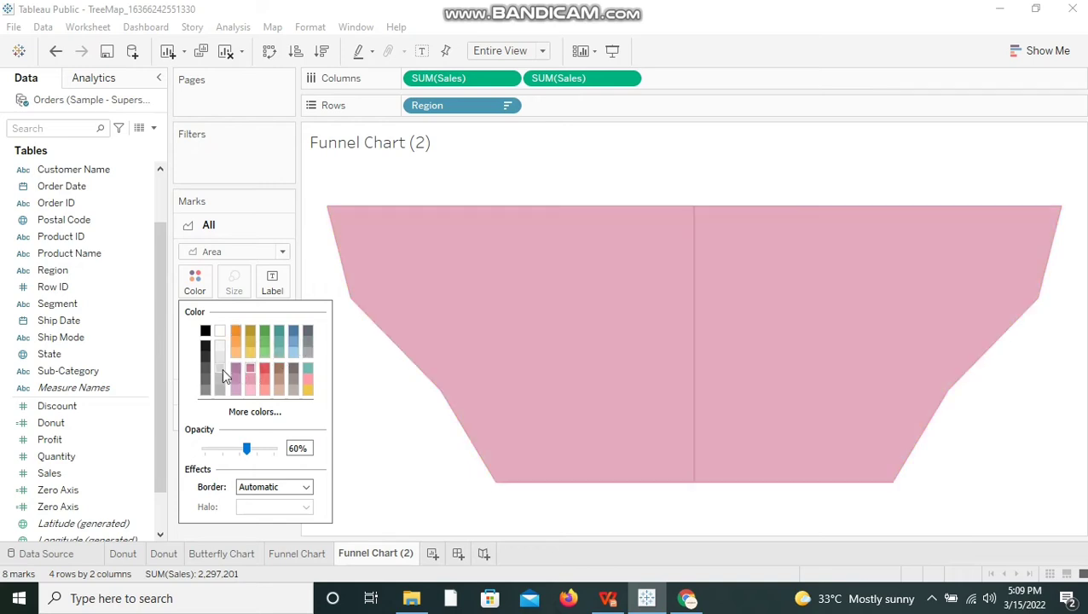
click(222, 372)
click(236, 371)
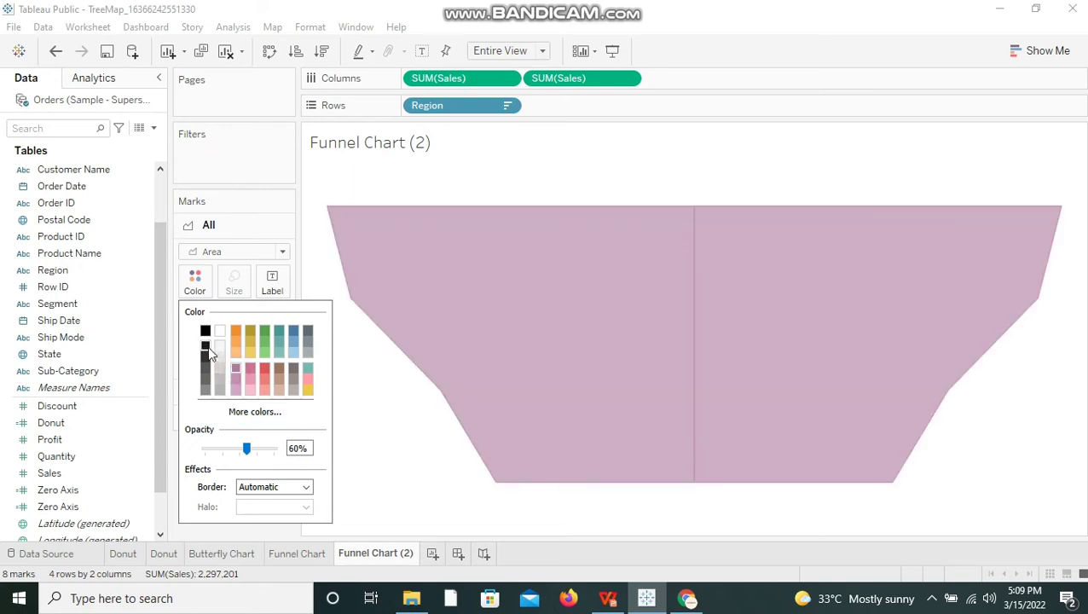
click(205, 380)
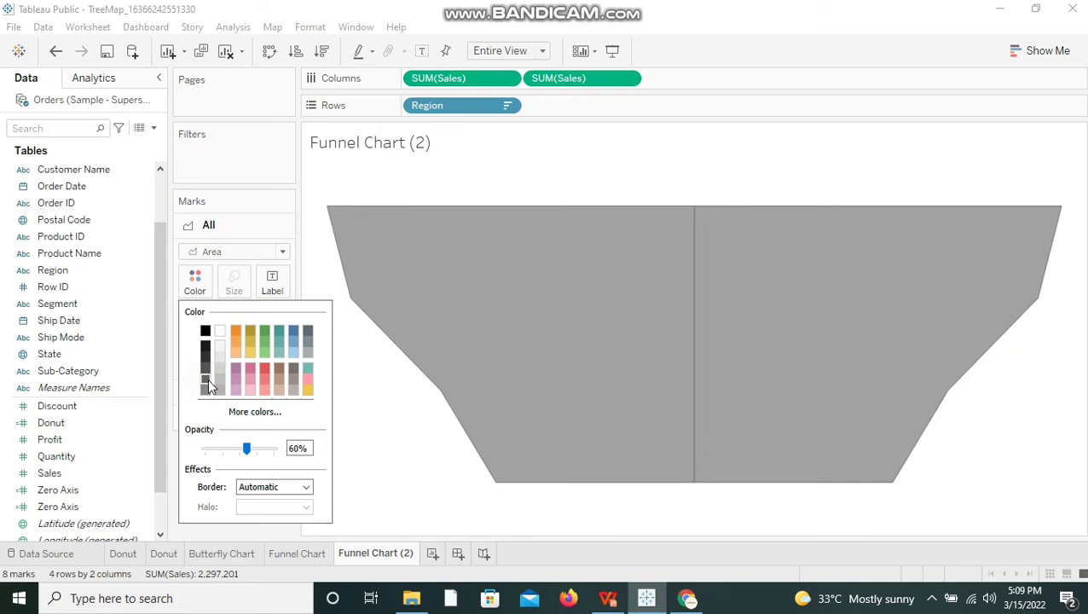
click(345, 467)
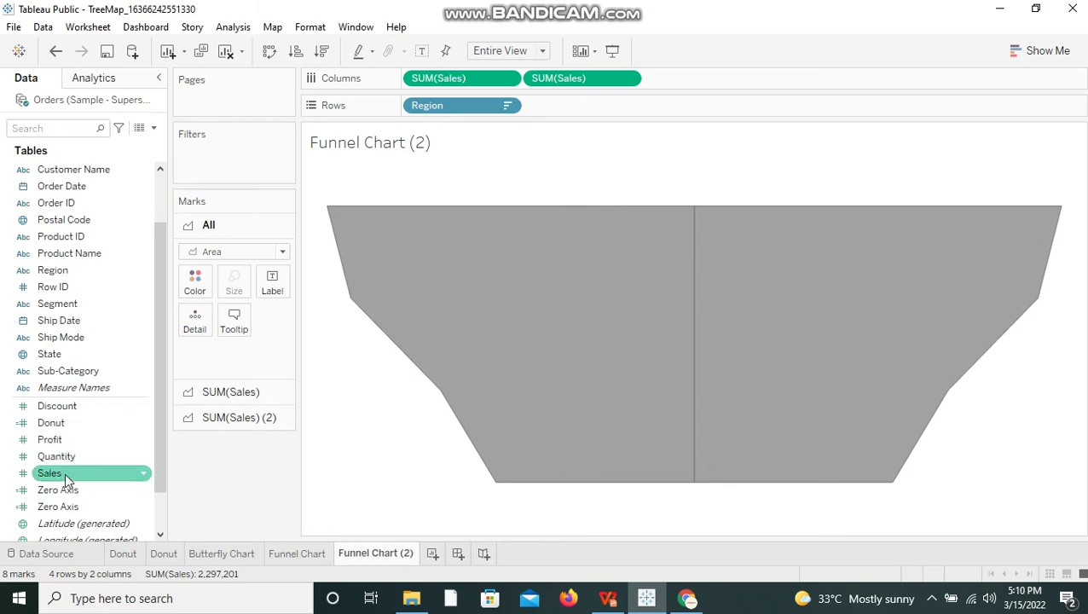
Label all marks in both funnel halves with Region and the sum of Sales
drag(64, 472, 78, 496)
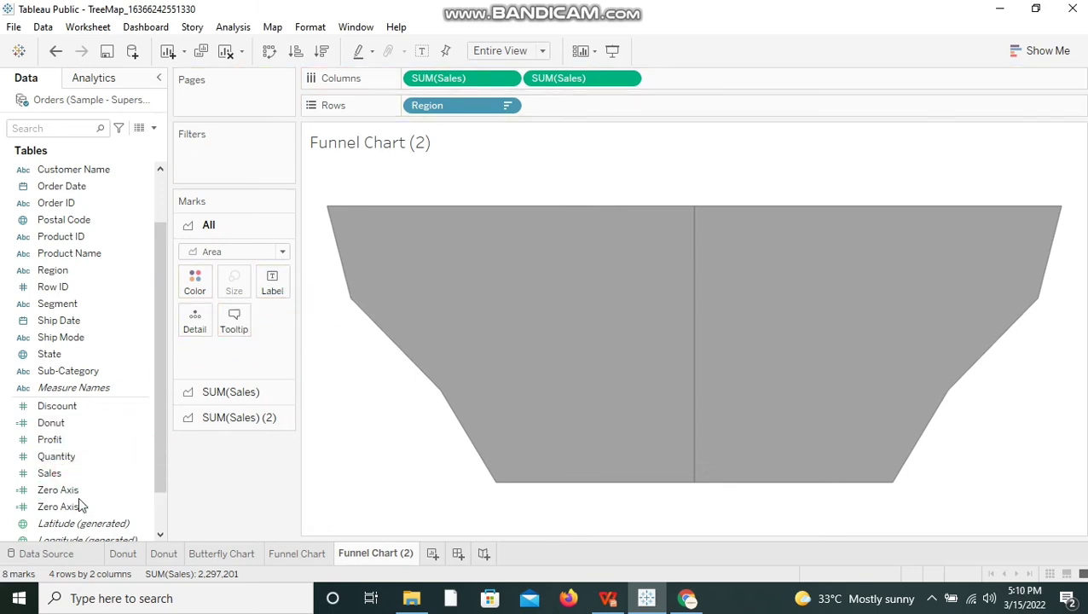
drag(53, 270, 271, 285)
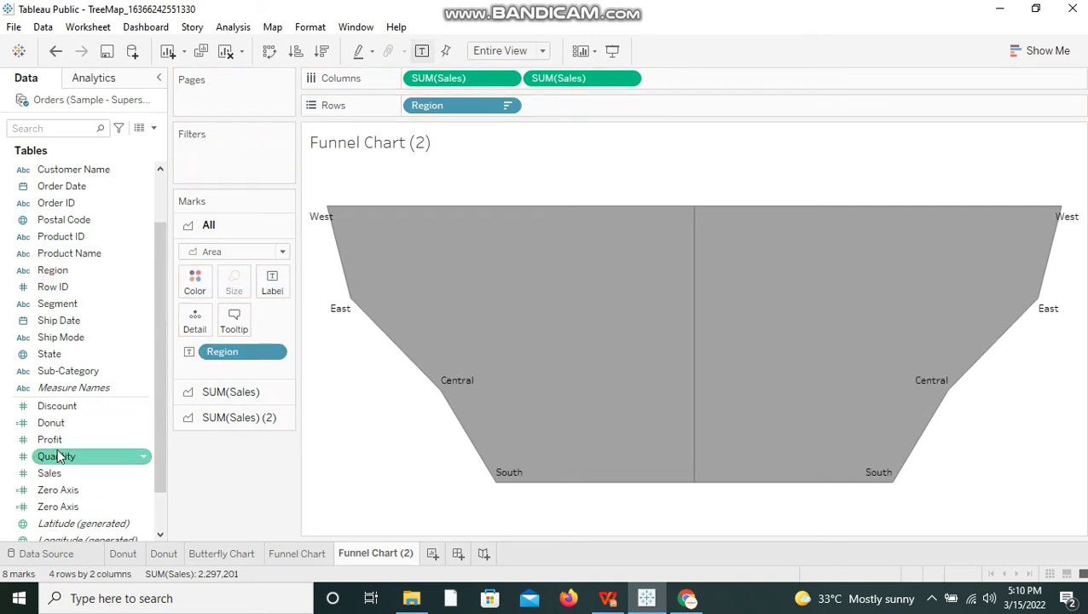
drag(50, 472, 272, 294)
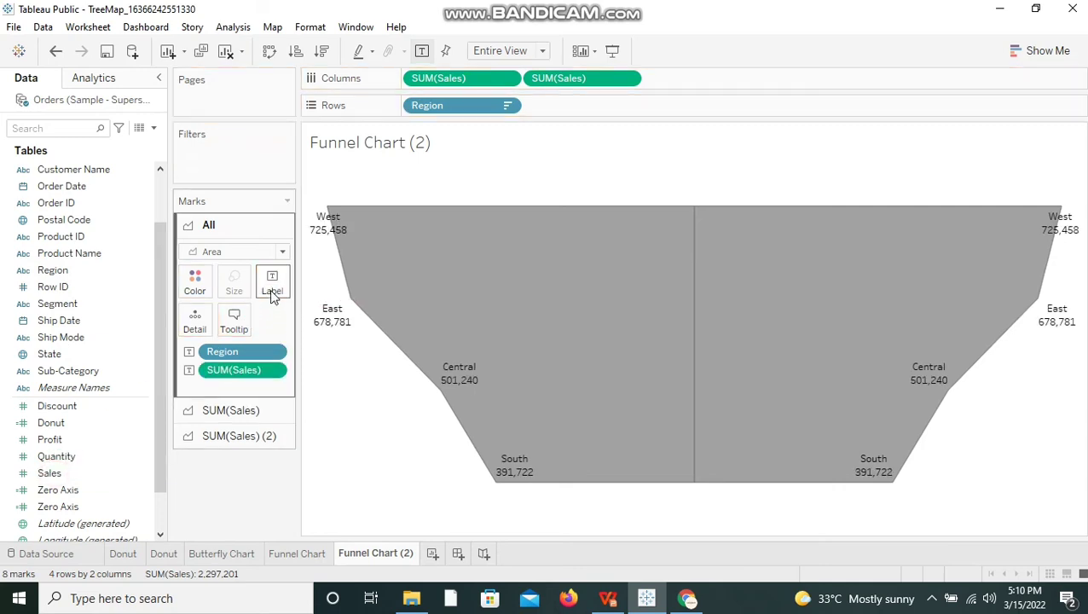
Open the individual mark settings of the first SUM(Sales) area chart, followed by those of the second one
mouse_move(348, 211)
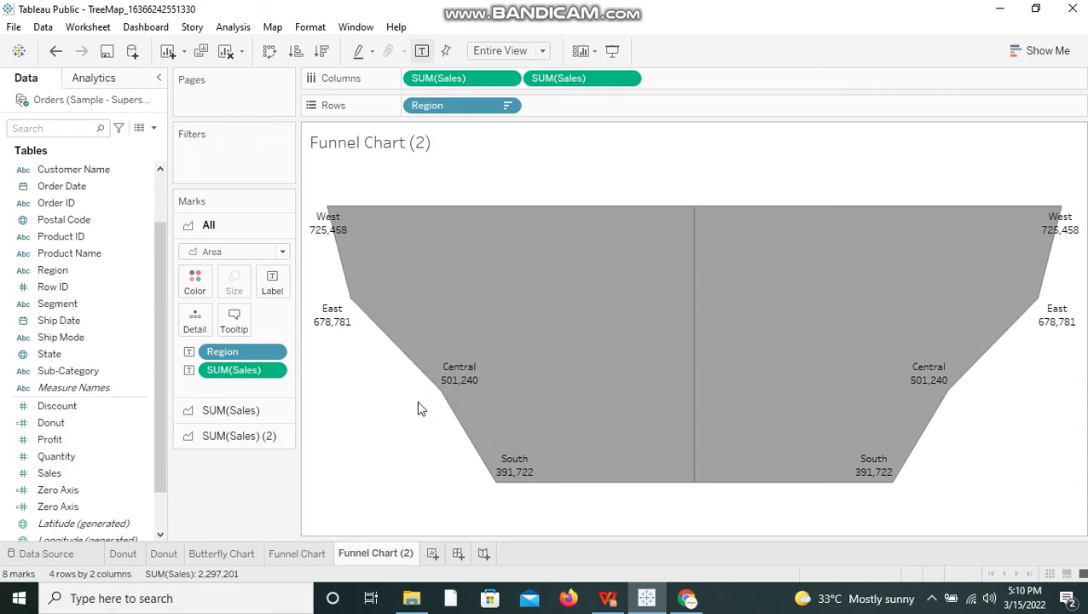
click(233, 410)
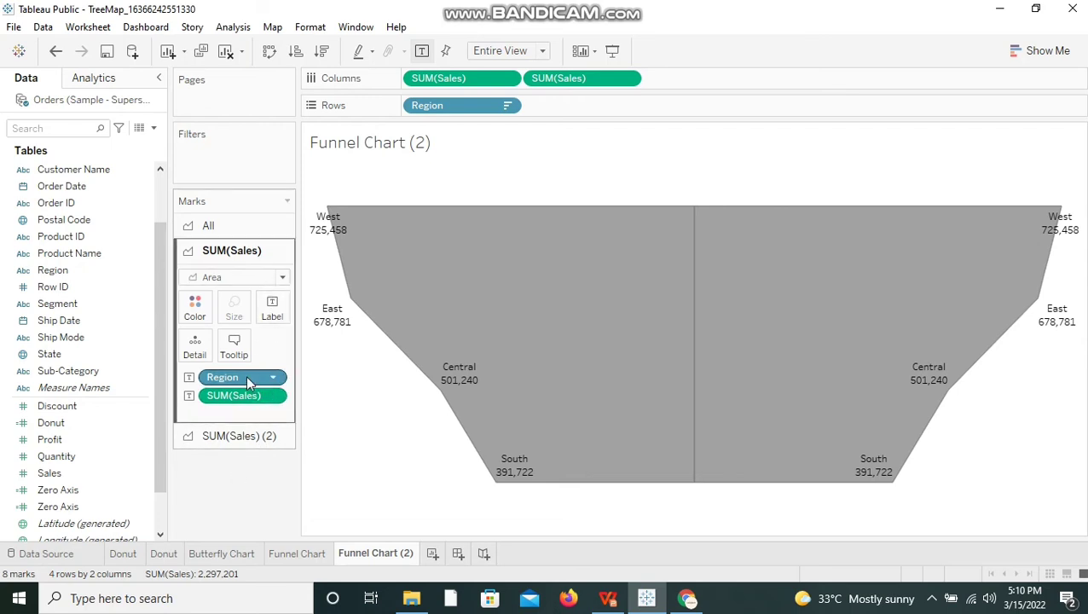
click(240, 436)
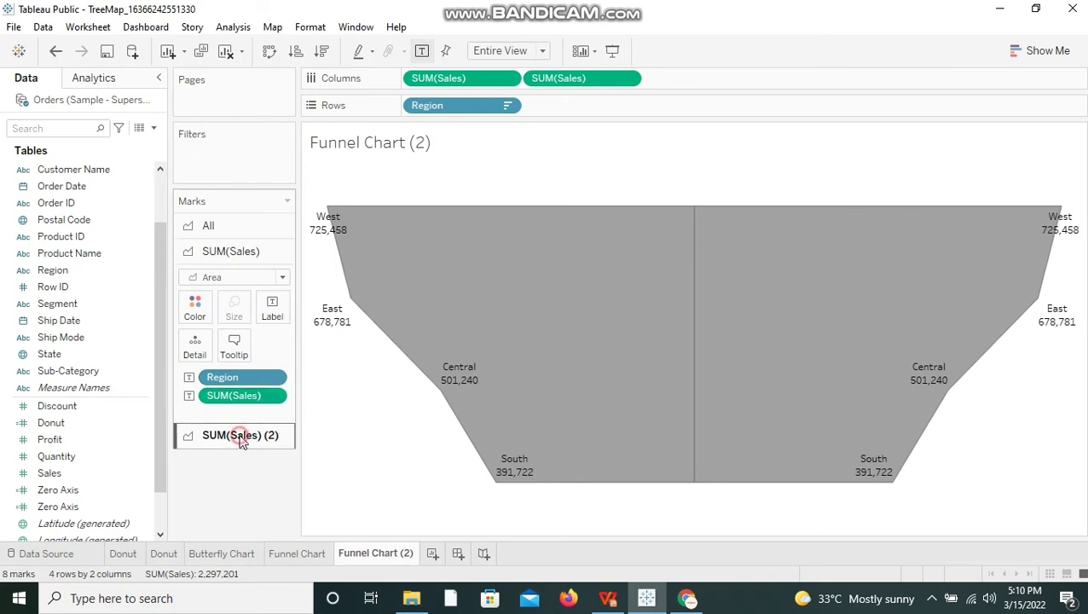